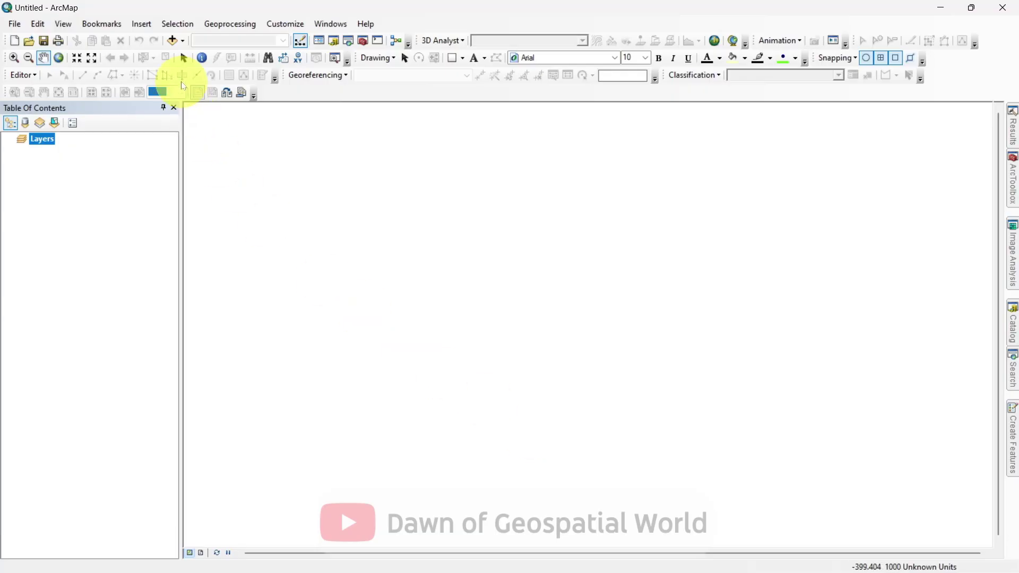
# Load AP_12627_FBD_F0500_RT1.dem.tif from the AP_12627_FBD_F0500_RT1 folder into the map
pyautogui.click(184, 43)
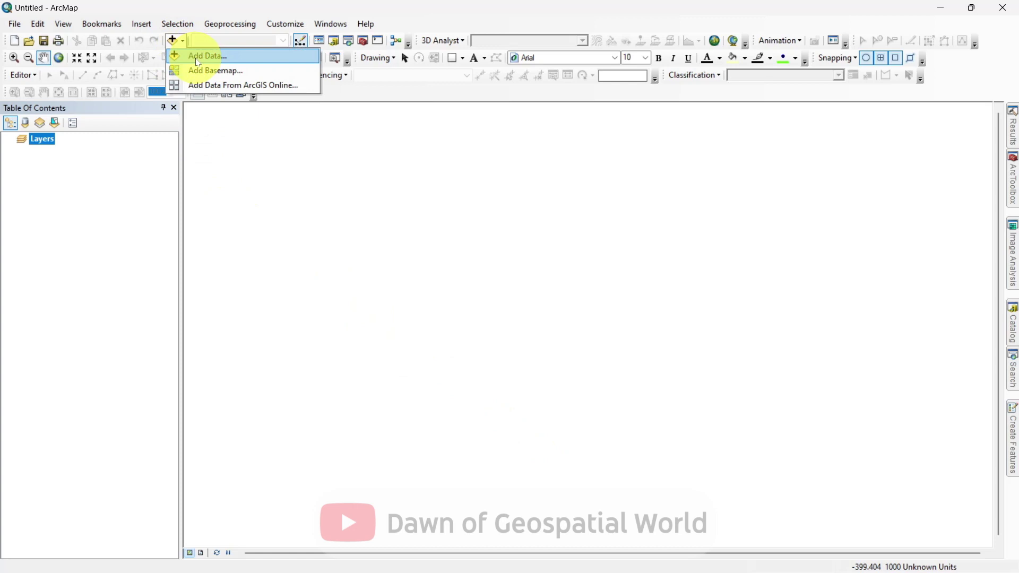
pyautogui.click(199, 54)
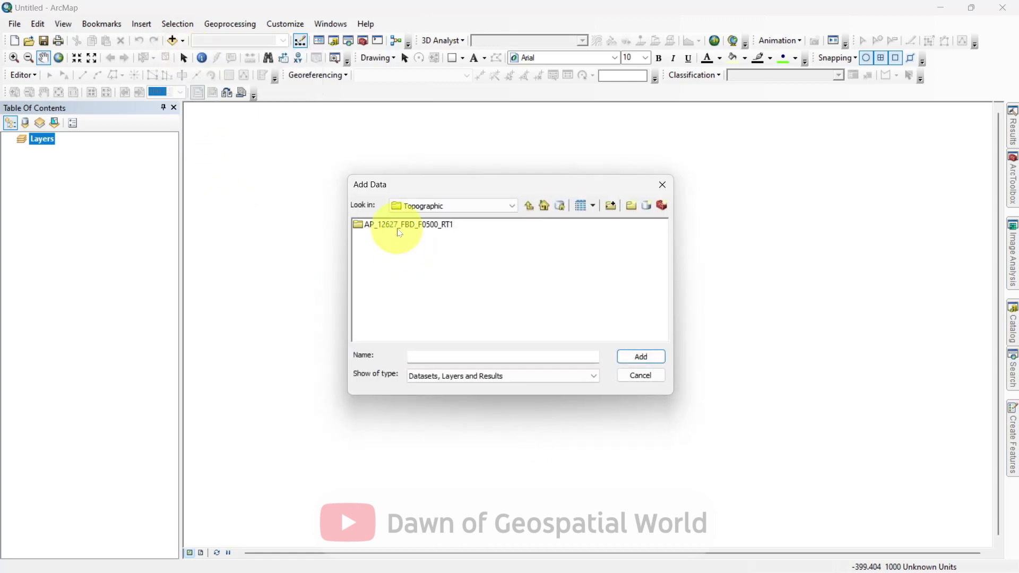
pyautogui.doubleClick(400, 225)
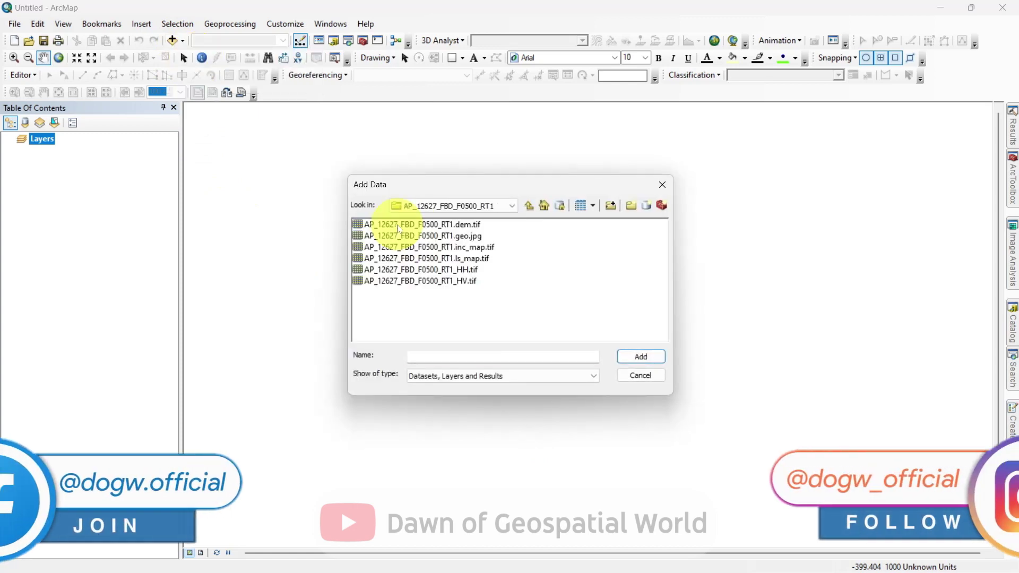
pyautogui.click(400, 225)
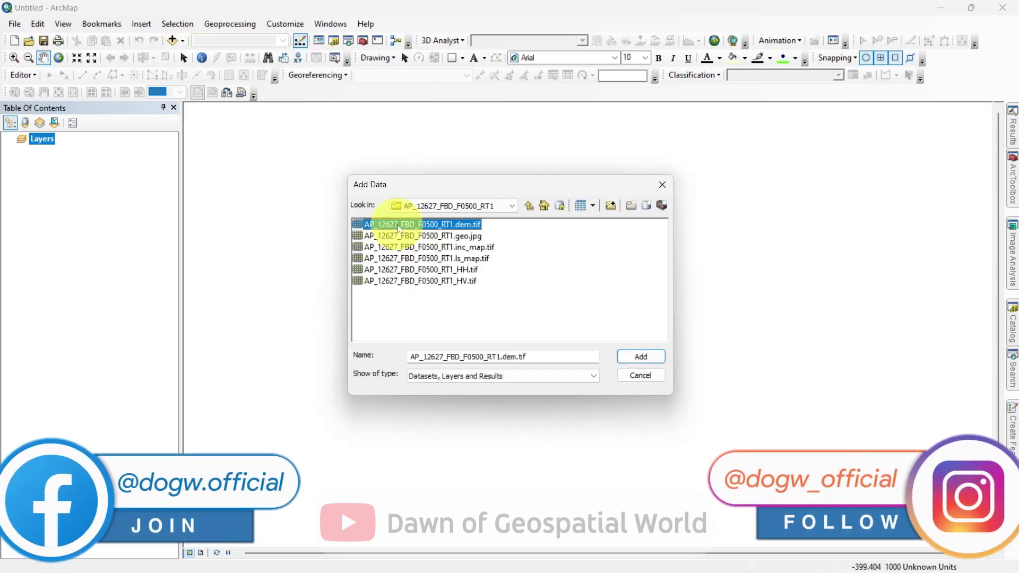
pyautogui.click(654, 358)
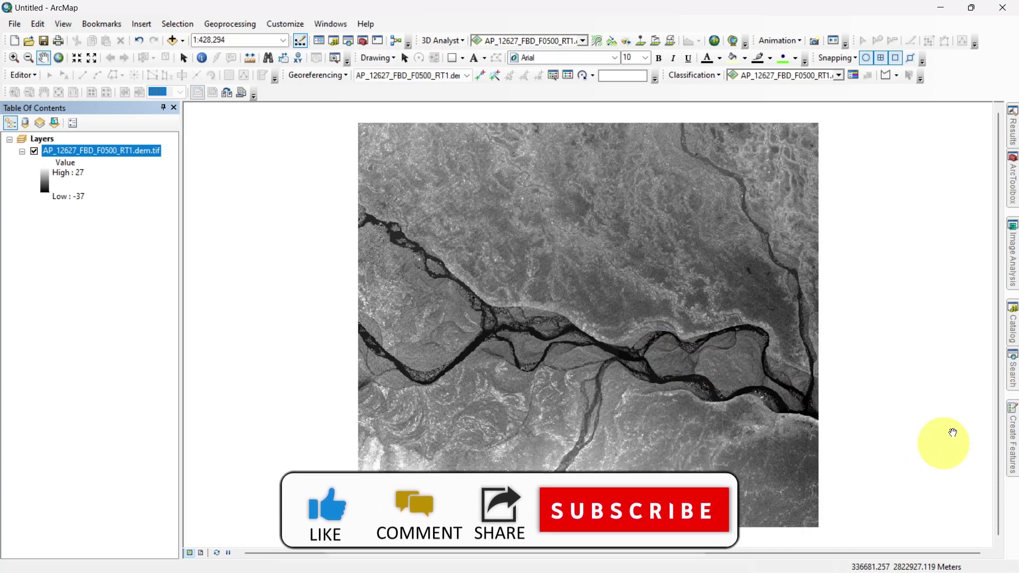
# Set up the Fill tool with the DEM as input and Filled_DEM.tif as output
pyautogui.click(1000, 359)
pyautogui.write('fill')
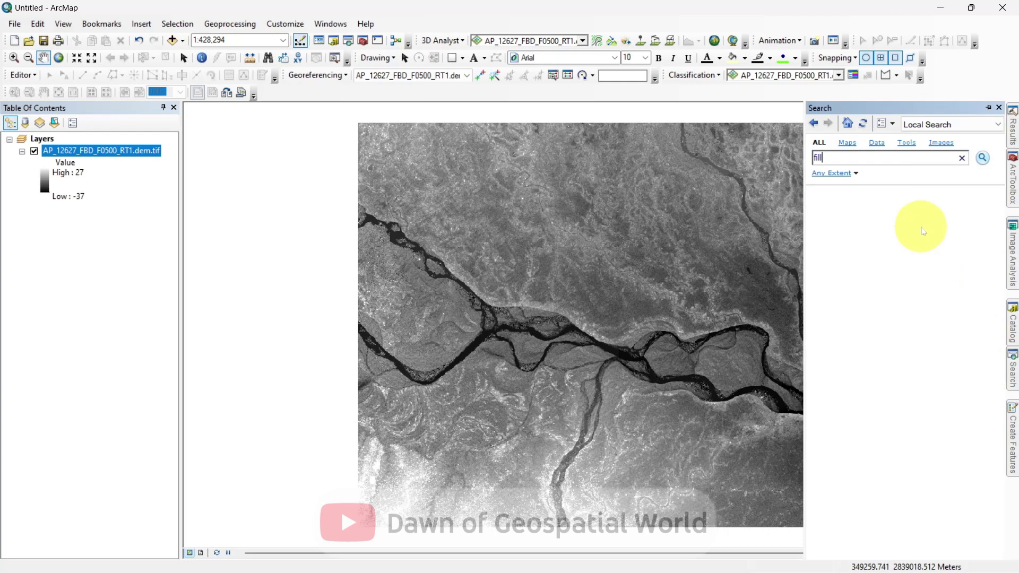
pyautogui.press('Return')
pyautogui.click(870, 317)
pyautogui.click(651, 87)
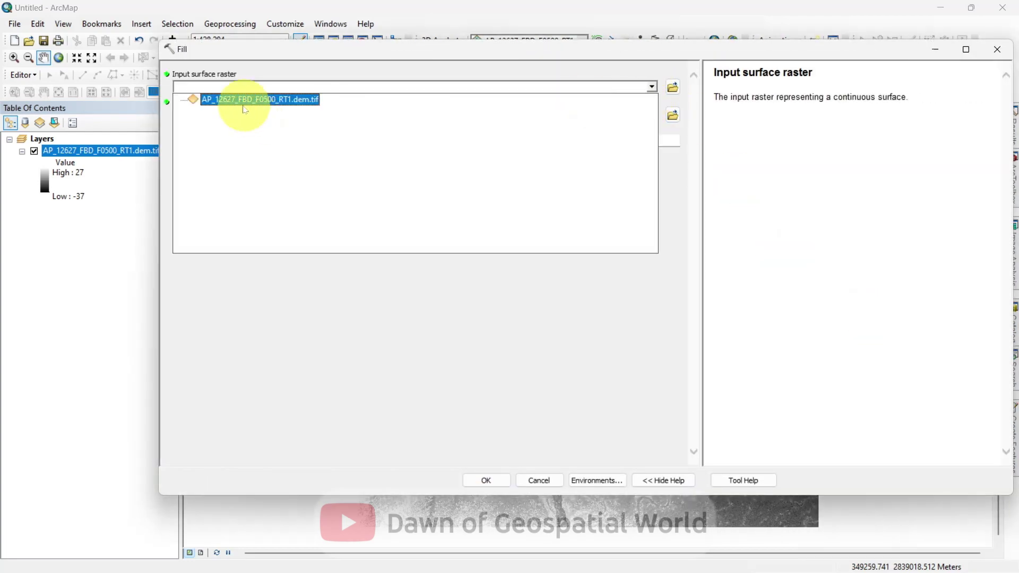
pyautogui.click(237, 100)
pyautogui.click(672, 115)
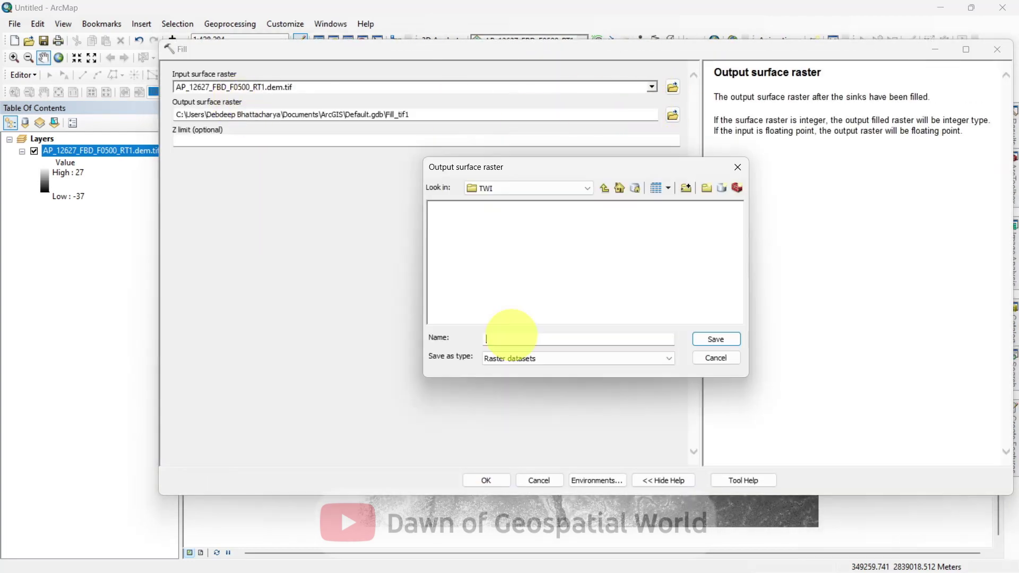
pyautogui.write('Filled_DEM.tif')
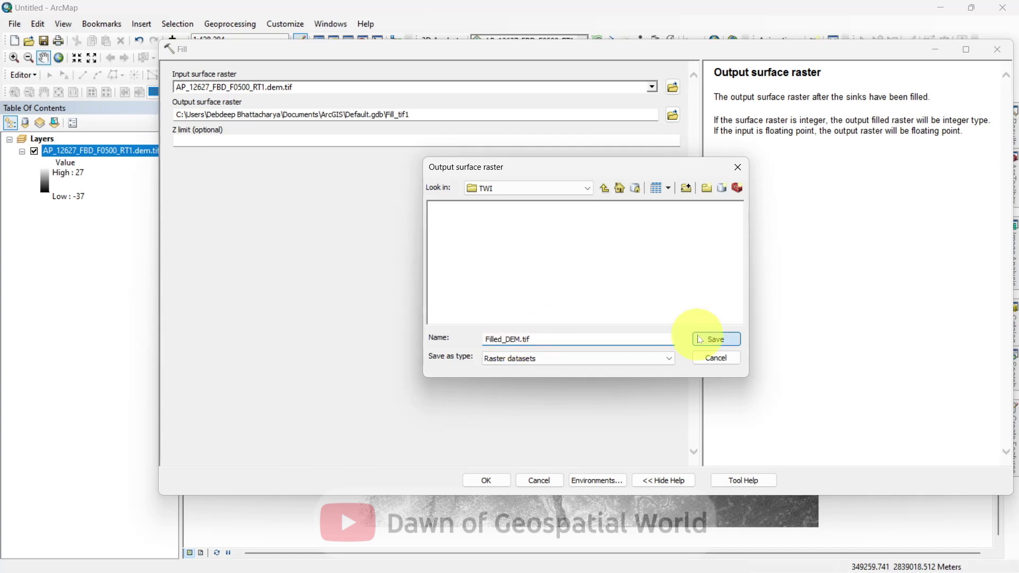
pyautogui.click(699, 339)
# Review the processing extent and mask environment settings, leaving them unchanged
pyautogui.click(593, 481)
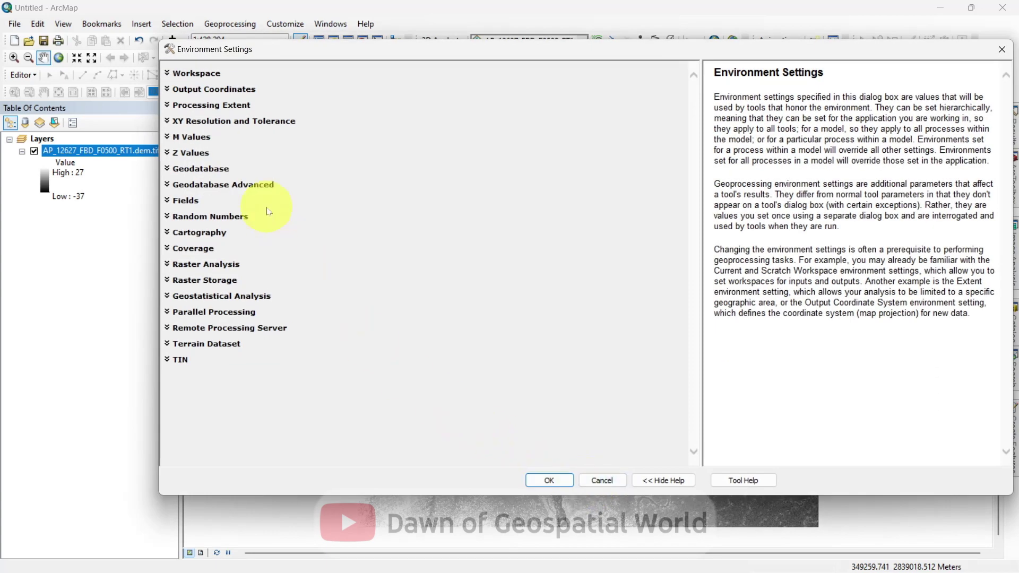
pyautogui.click(169, 106)
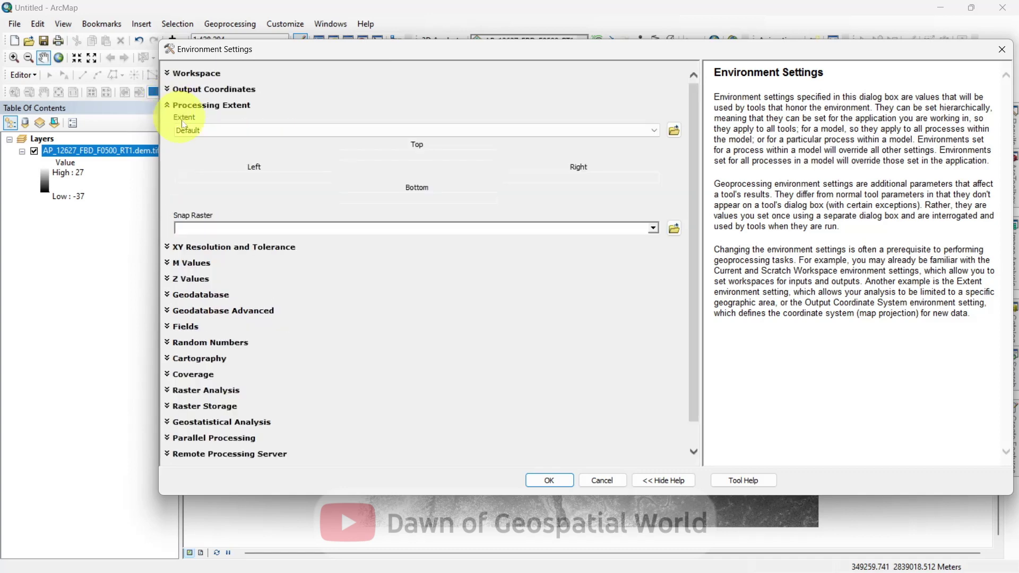
pyautogui.click(189, 130)
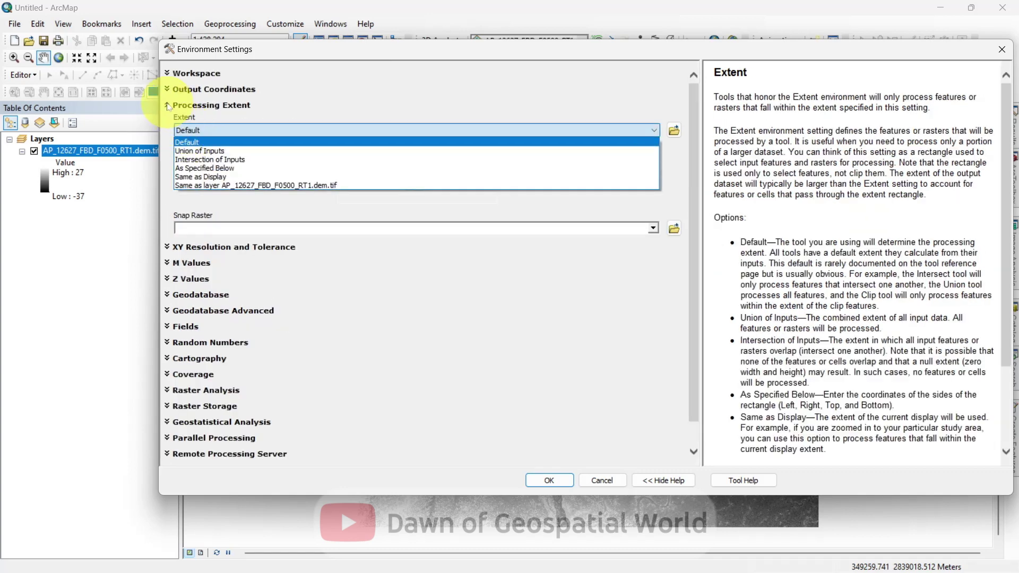
pyautogui.click(169, 106)
pyautogui.click(169, 106)
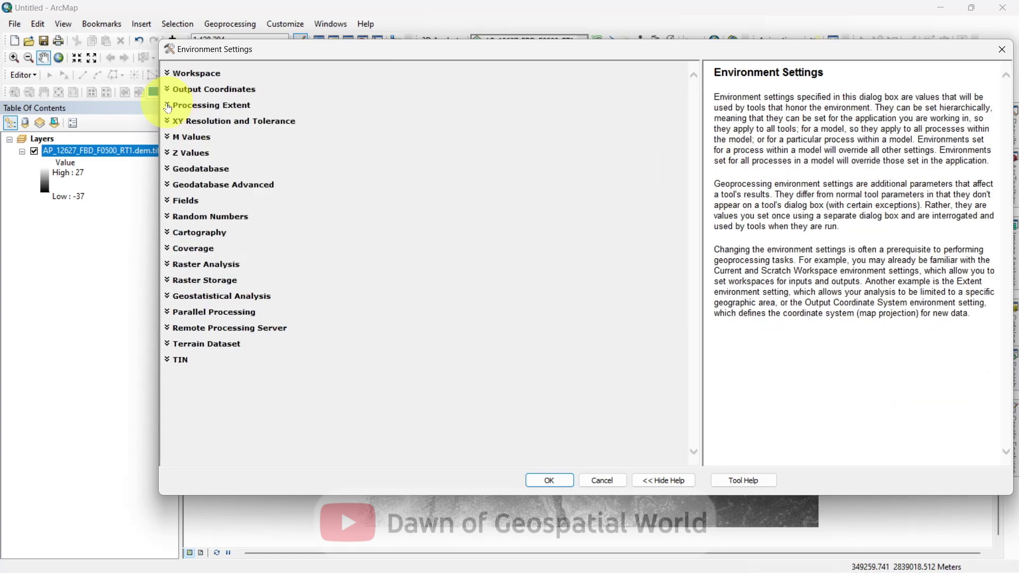
pyautogui.click(169, 265)
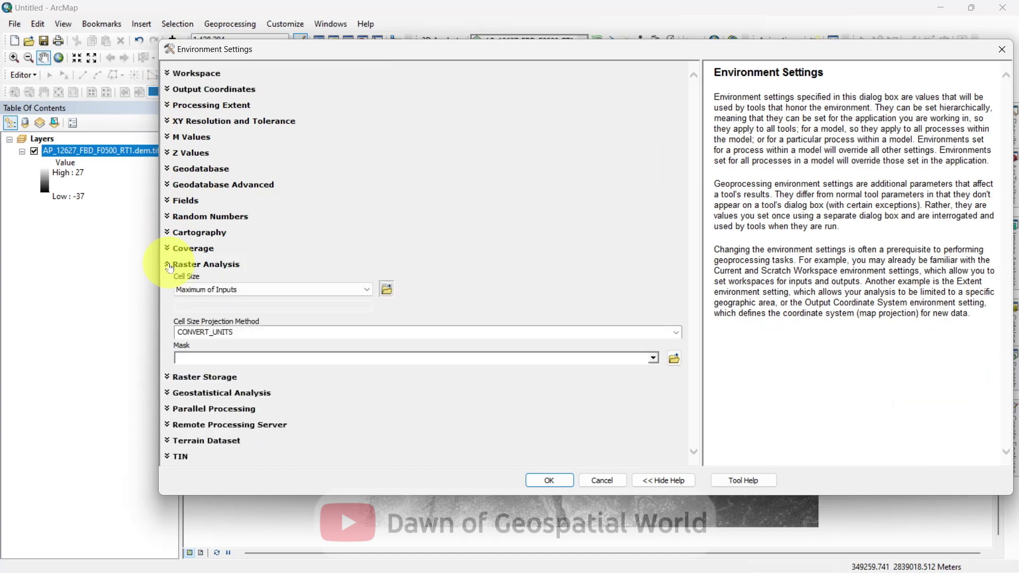
pyautogui.click(653, 359)
pyautogui.click(654, 359)
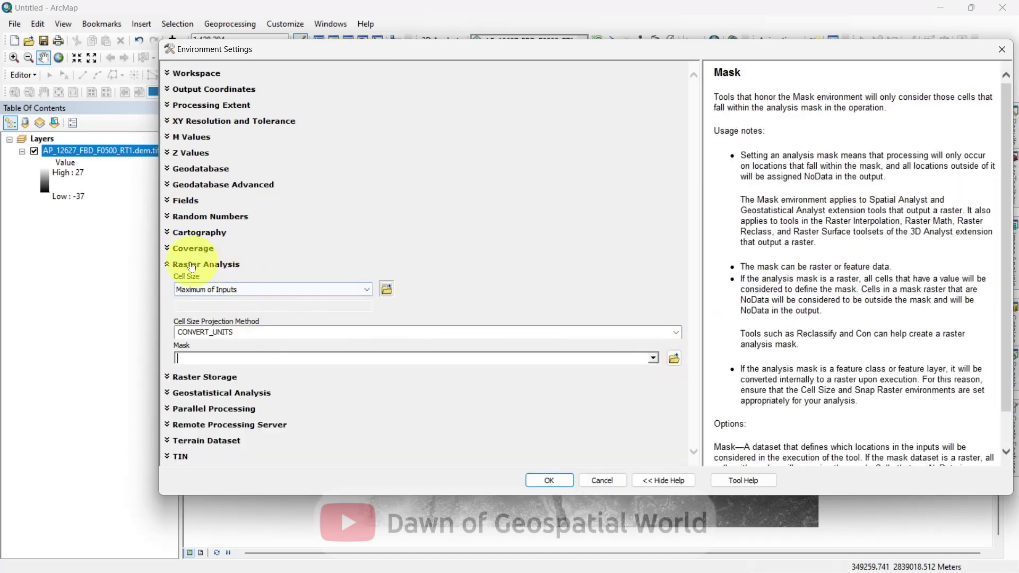
pyautogui.click(169, 264)
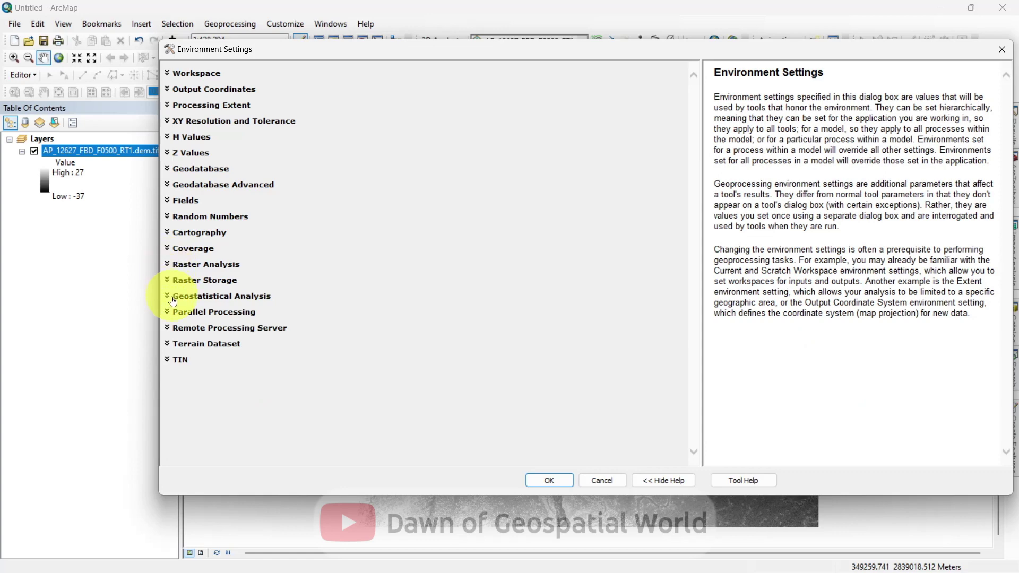
# Set the parallel processing factor to 0 and run Fill
pyautogui.click(170, 313)
pyautogui.click(192, 335)
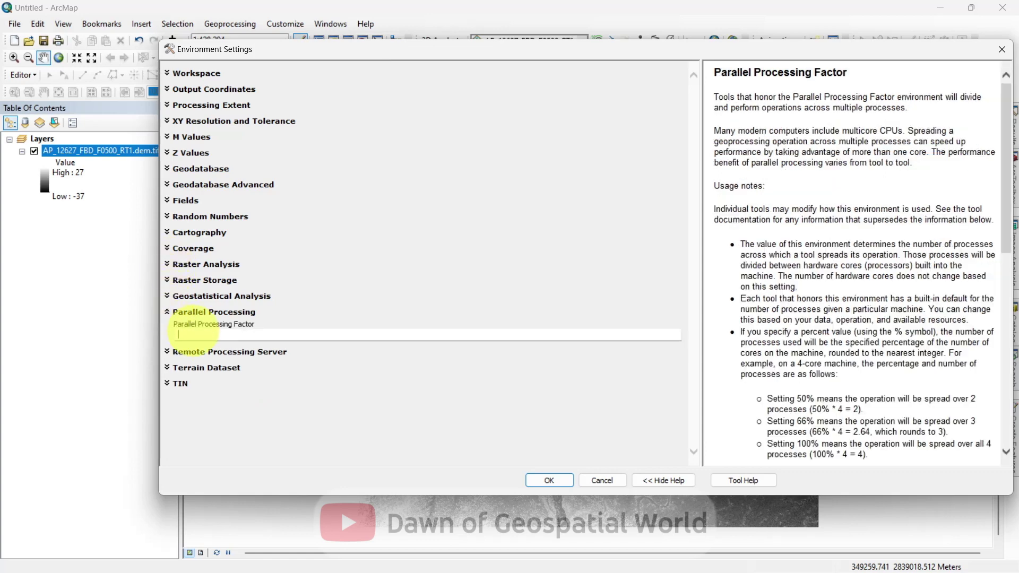
pyautogui.write('0')
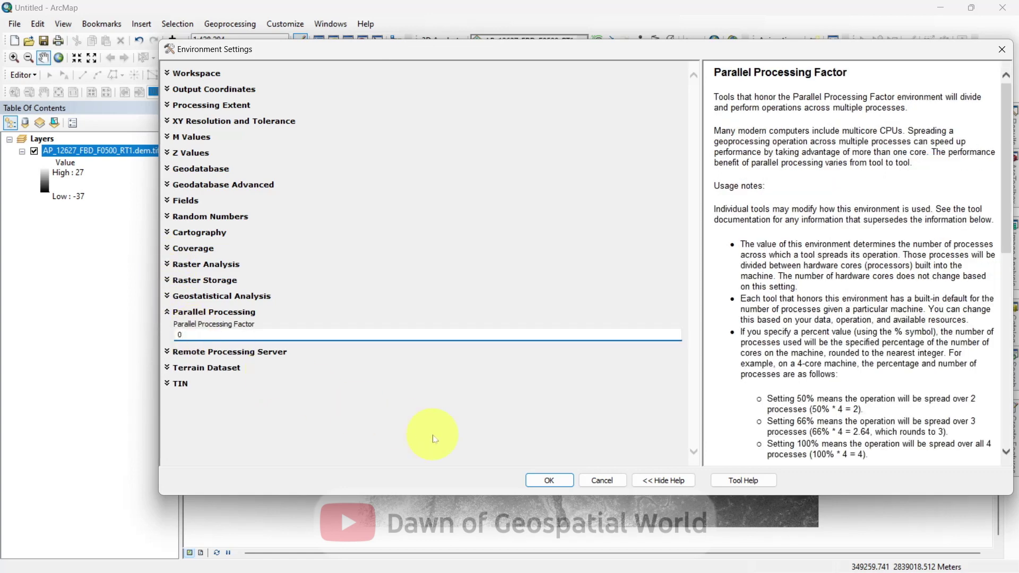
pyautogui.click(546, 480)
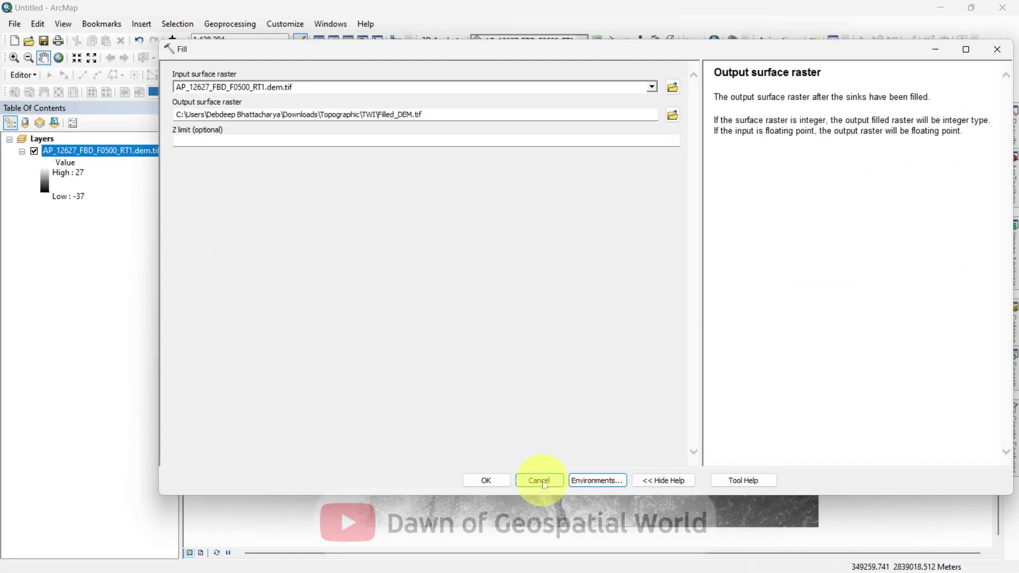
pyautogui.click(486, 481)
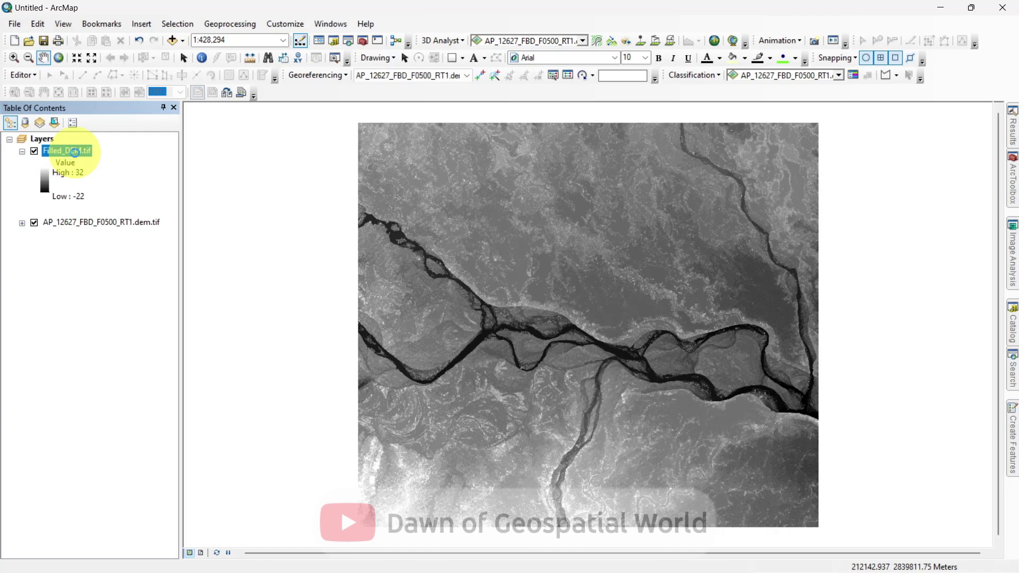
pyautogui.rightClick(75, 153)
pyautogui.click(132, 349)
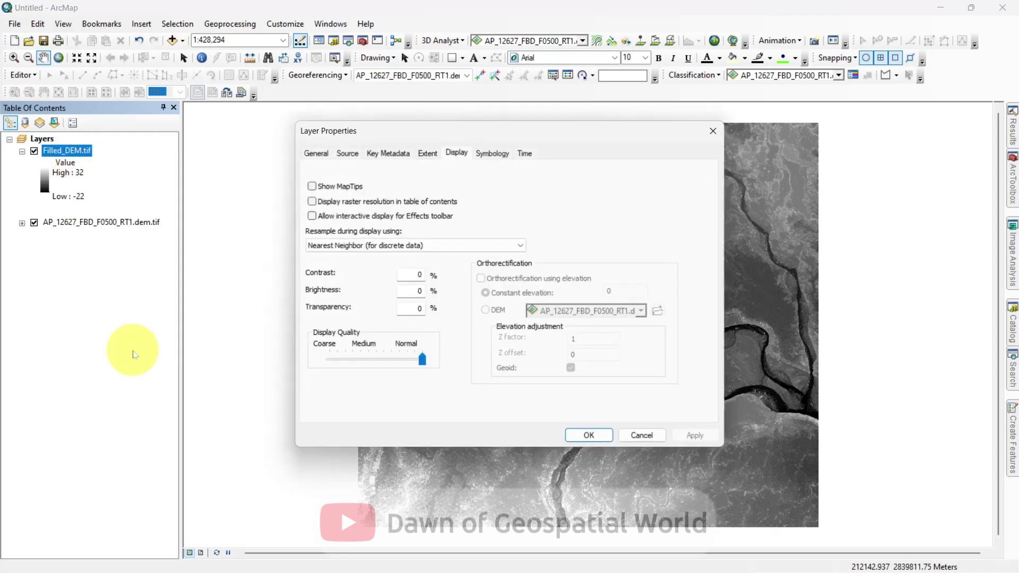
pyautogui.click(346, 153)
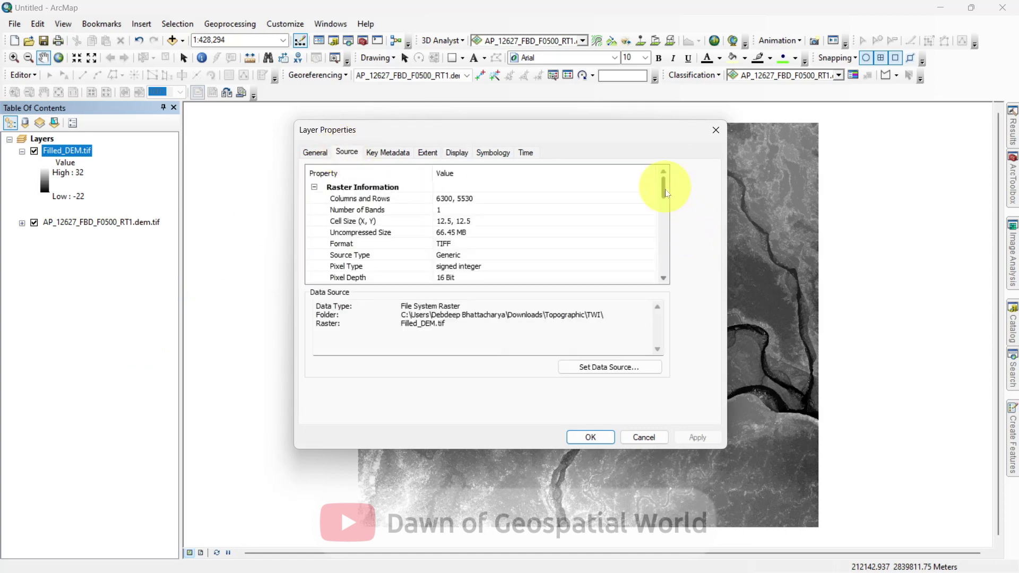
pyautogui.moveTo(666, 192); pyautogui.dragTo(663, 231)
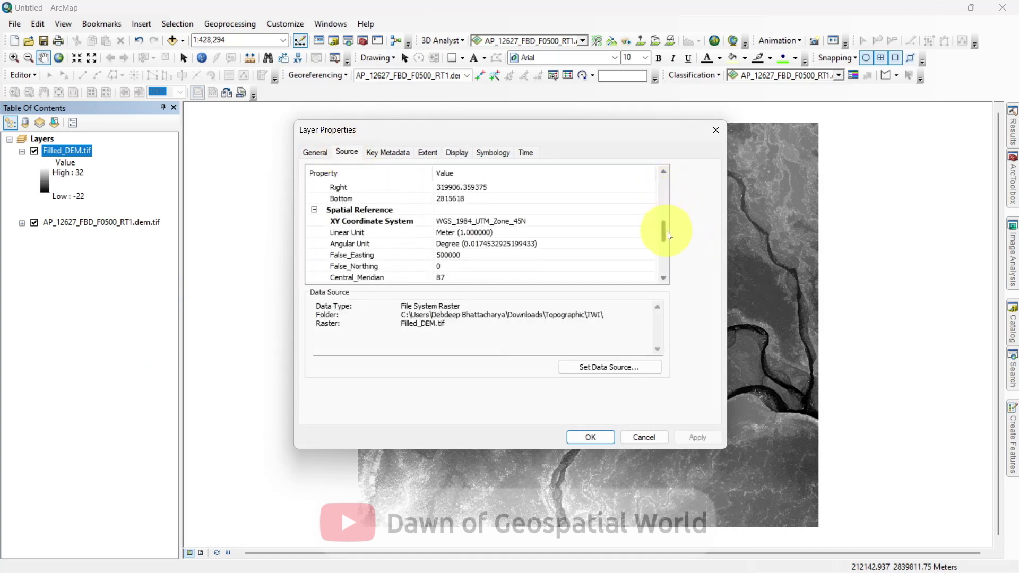
pyautogui.click(614, 224)
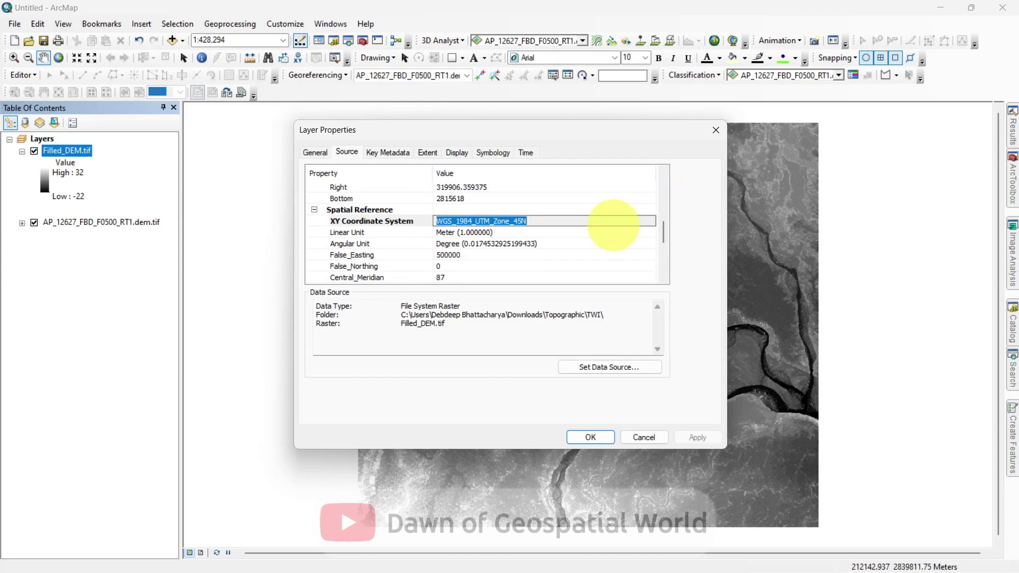
pyautogui.click(638, 440)
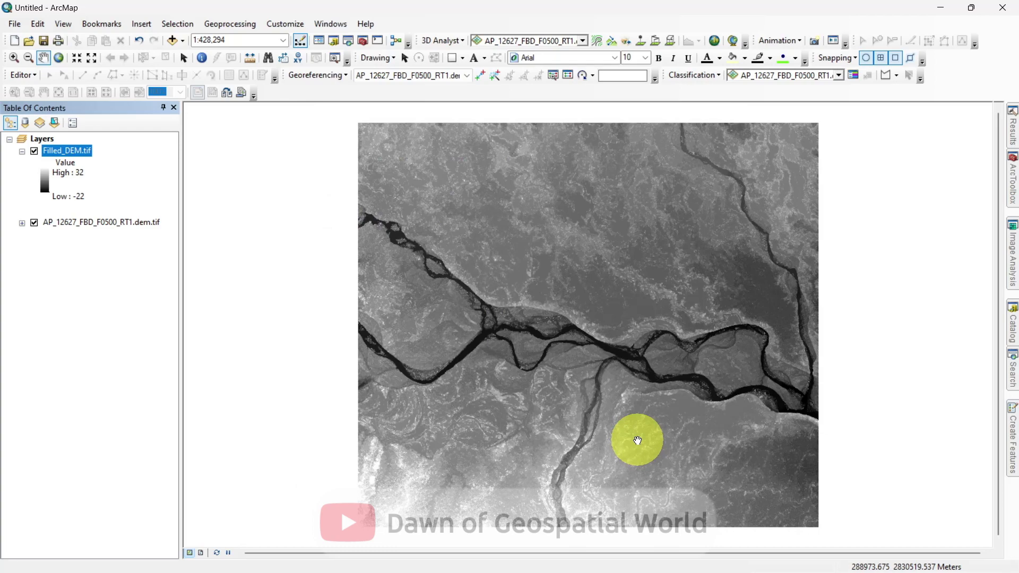
pyautogui.click(1013, 369)
pyautogui.click(816, 157)
pyautogui.write('repr')
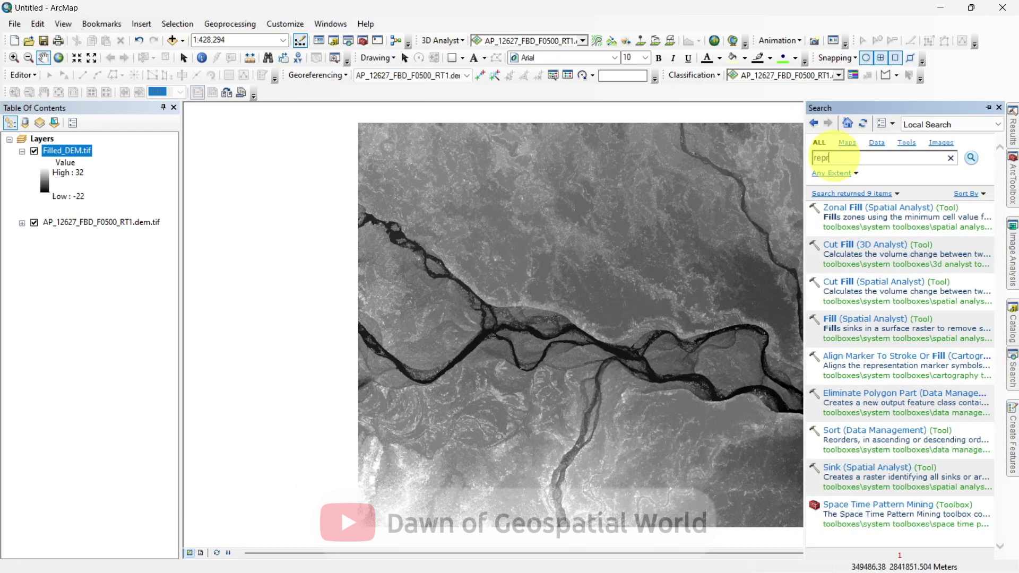
pyautogui.write('oject')
pyautogui.press('Return')
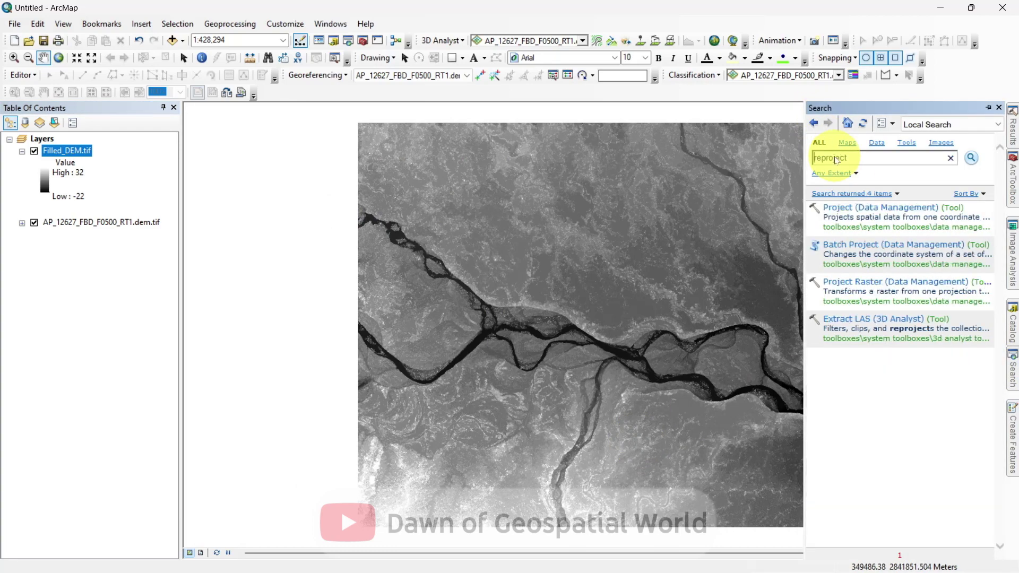
pyautogui.click(883, 282)
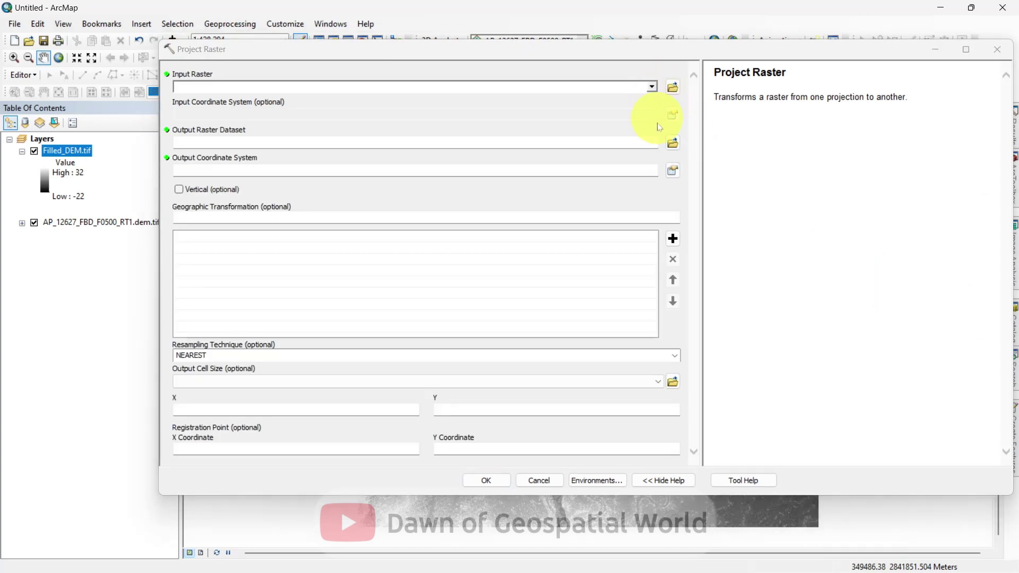
pyautogui.click(997, 50)
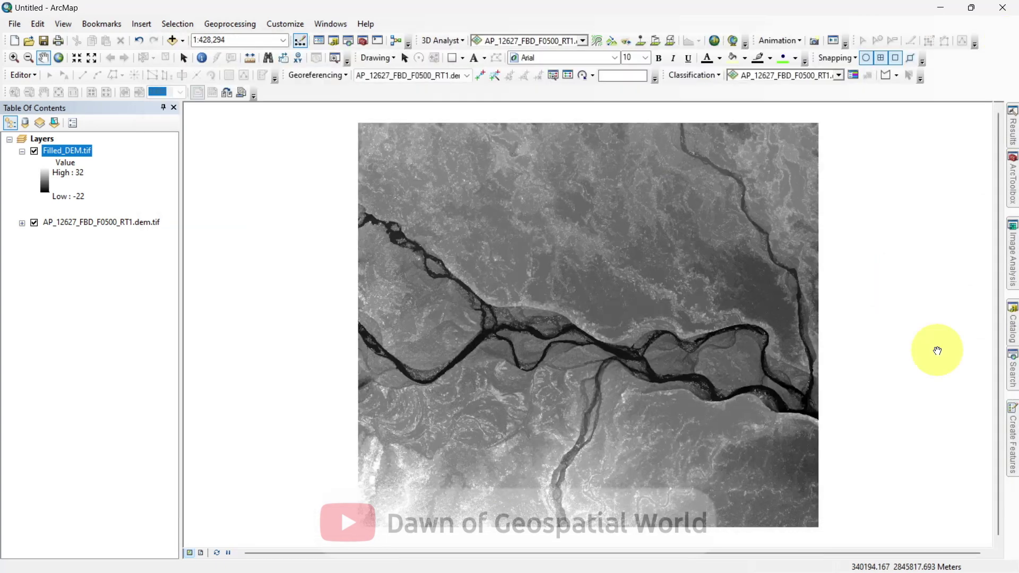
# Find the Flow Direction tool and set Filled_DEM.tif as its input surface
pyautogui.click(1014, 366)
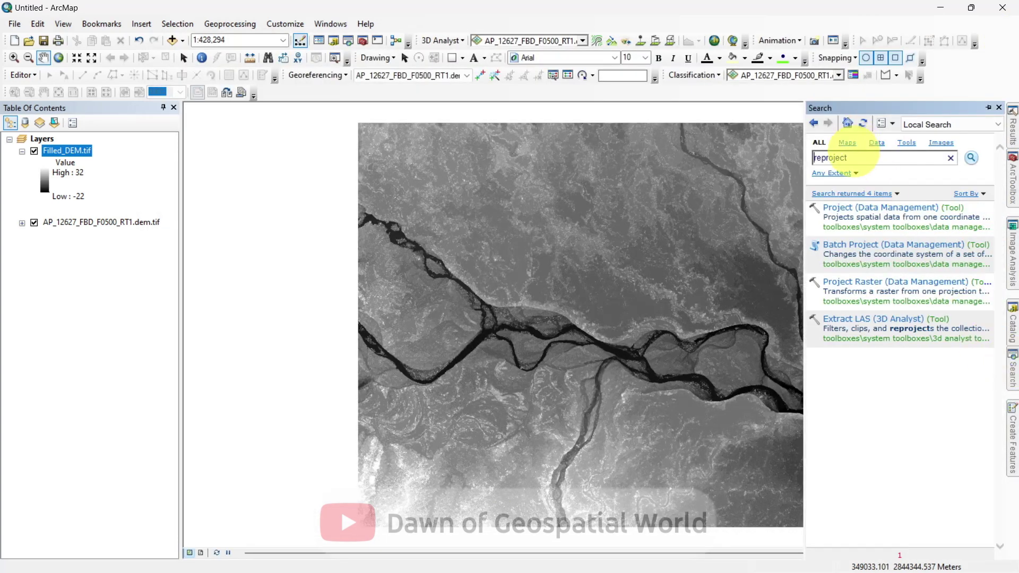
pyautogui.moveTo(860, 157); pyautogui.dragTo(797, 154)
pyautogui.write('flow directi')
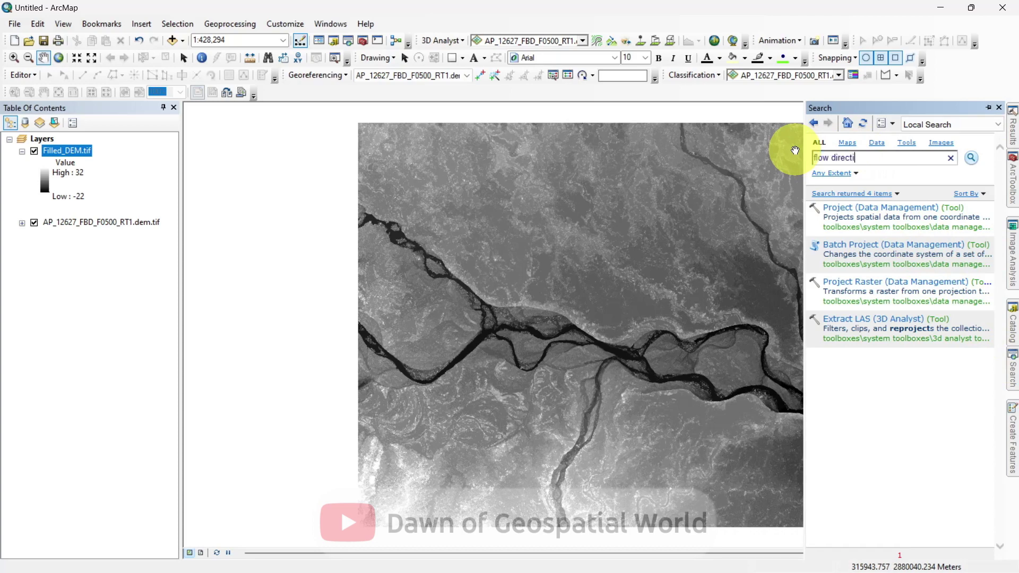
pyautogui.write('on')
pyautogui.press('Return')
pyautogui.click(844, 207)
pyautogui.click(653, 88)
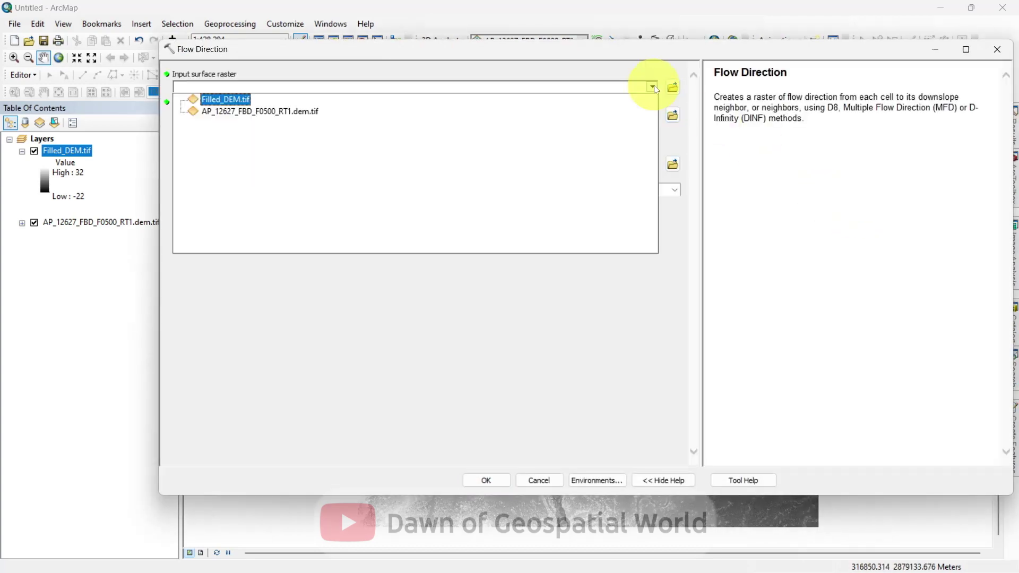
pyautogui.click(226, 100)
pyautogui.click(659, 114)
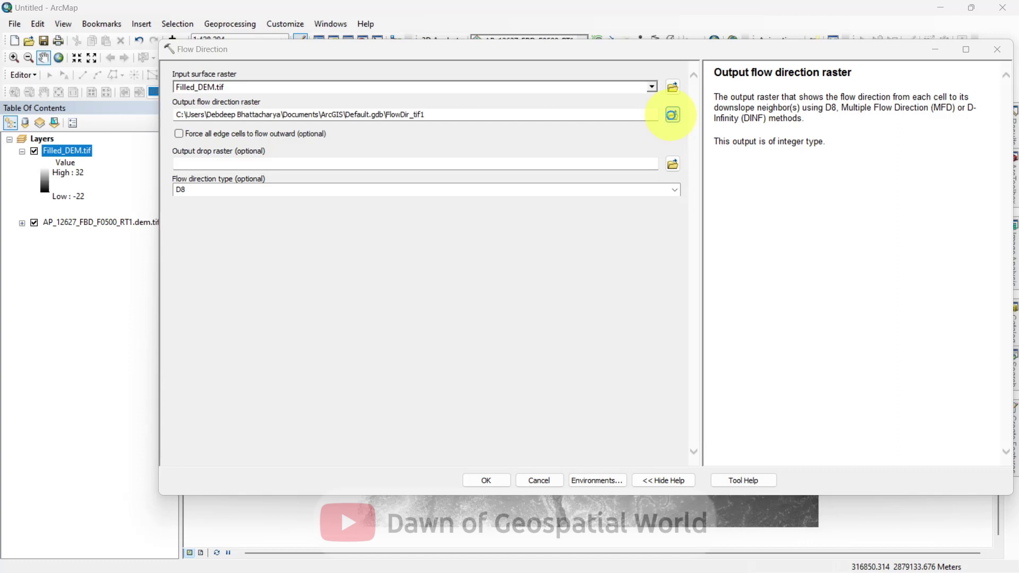
# Save output to TWI\Flow_Direction.tif, check parallel processing, and run Flow Direction
pyautogui.click(672, 115)
pyautogui.write('Flow_Direction.tif')
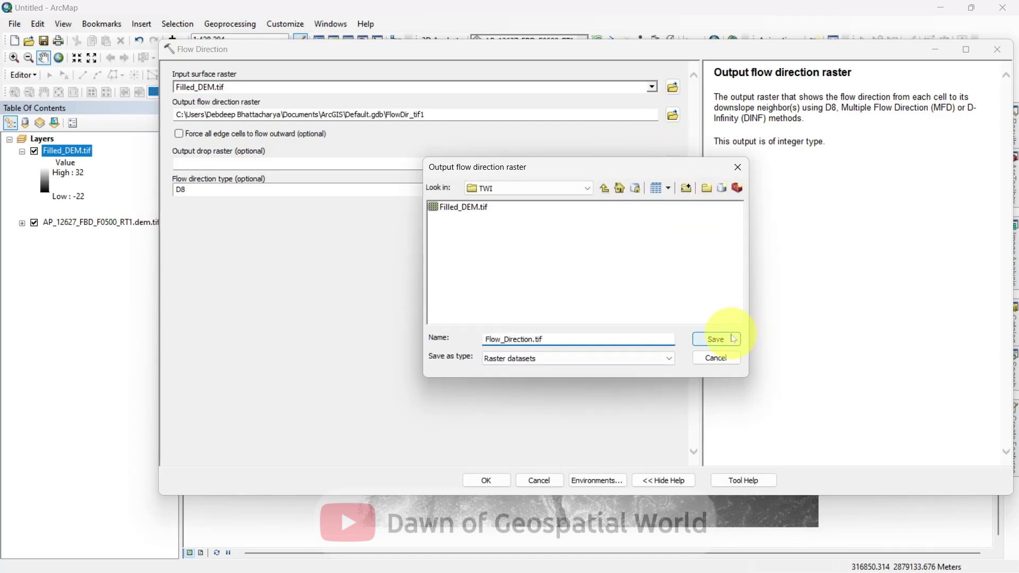
pyautogui.click(716, 339)
pyautogui.click(597, 481)
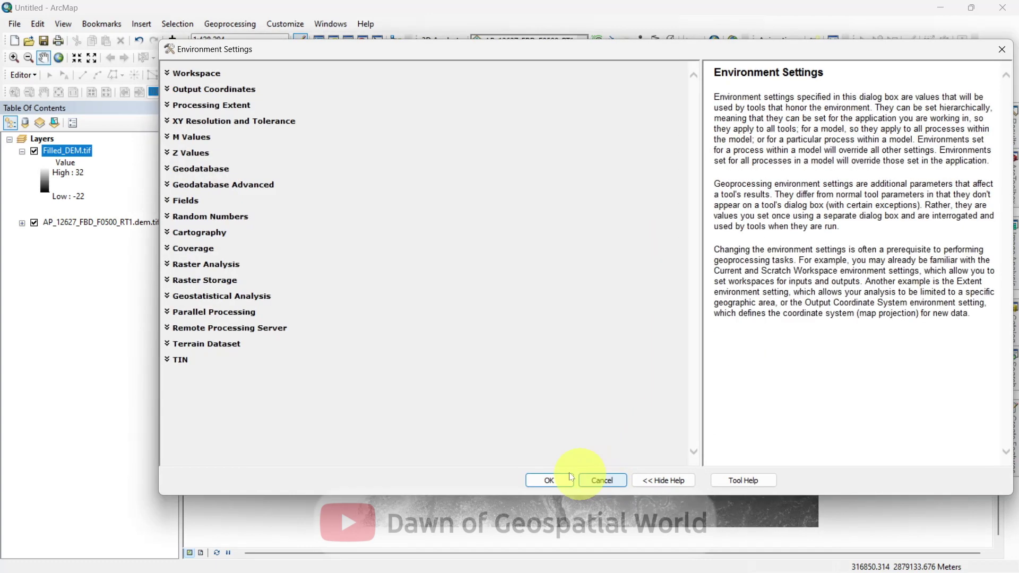
pyautogui.click(168, 317)
pyautogui.click(547, 480)
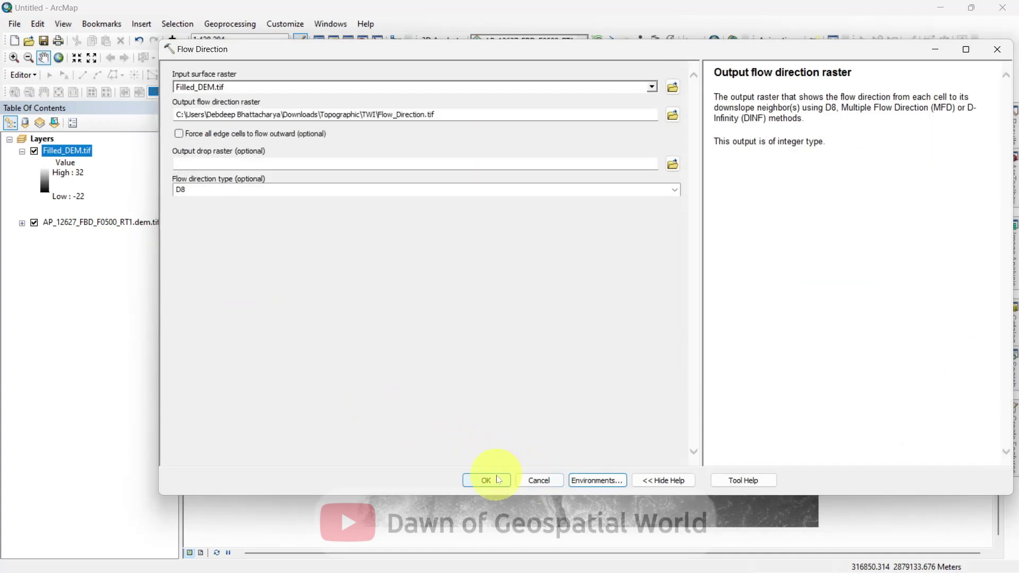
pyautogui.click(484, 480)
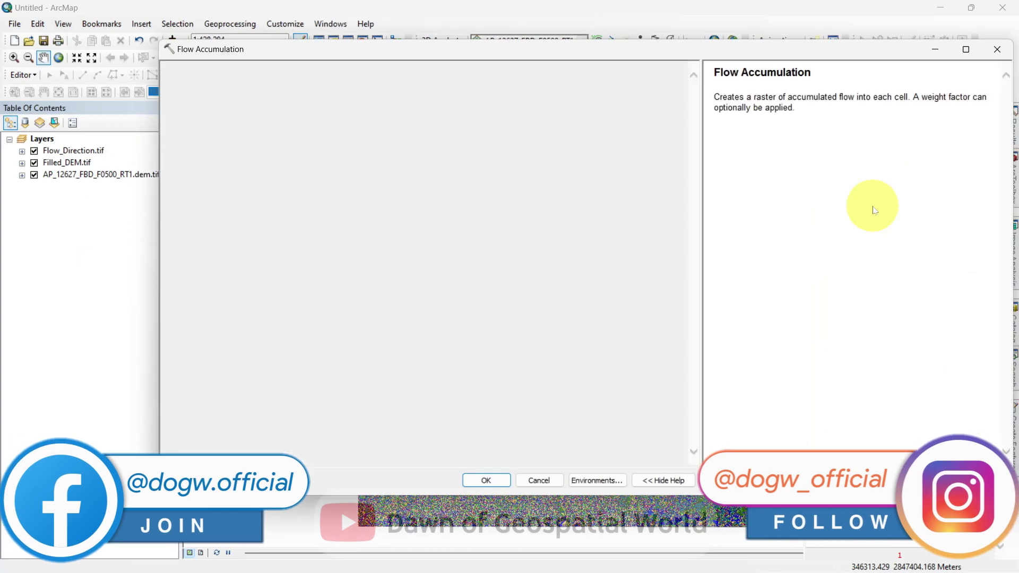
# Set Flow_Direction.tif as input and TWI\Flow_Acc.tif as the accumulation output
pyautogui.click(652, 87)
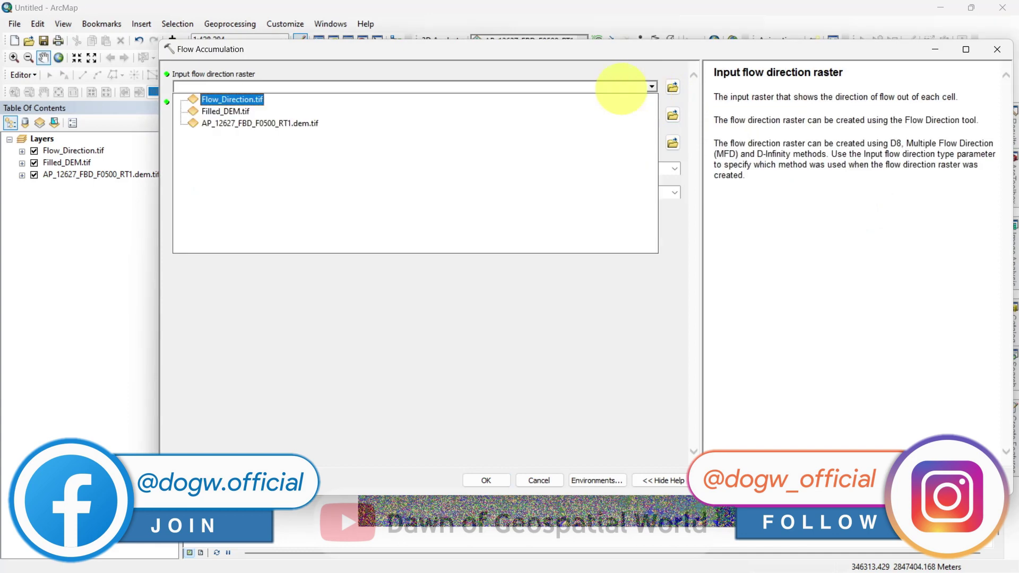
pyautogui.click(256, 100)
pyautogui.click(672, 115)
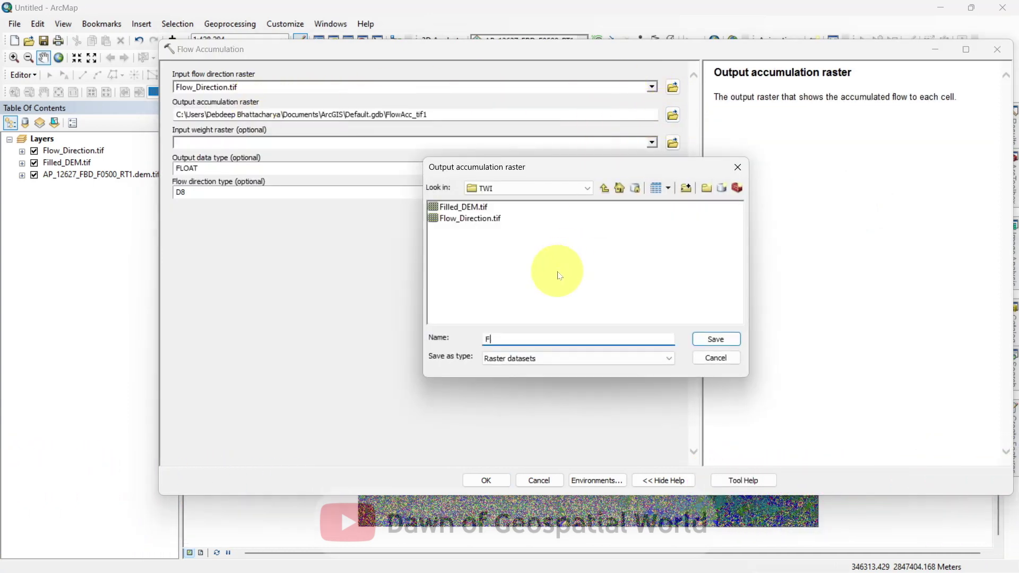
pyautogui.write('Flow_Acc.tif')
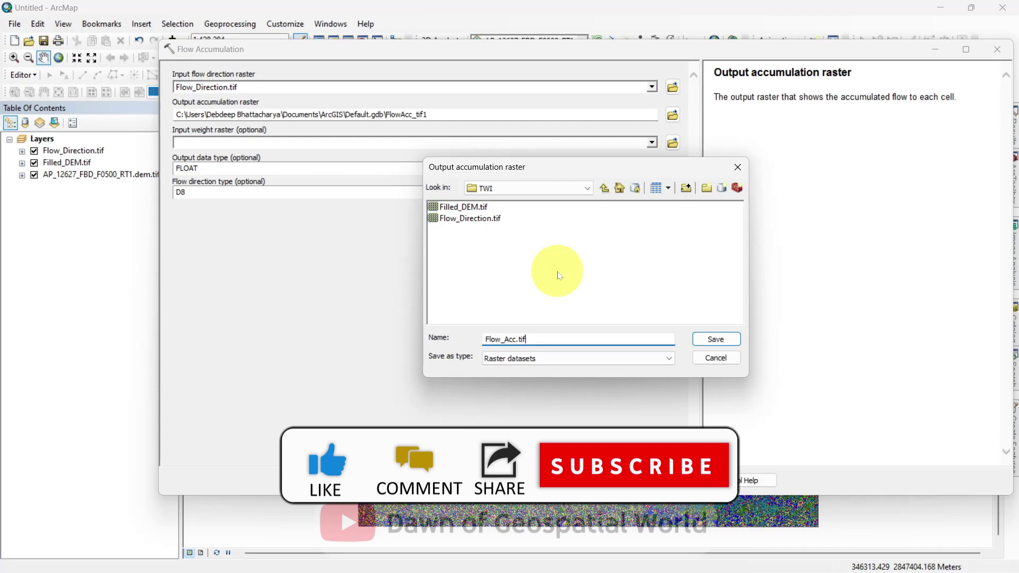
pyautogui.click(716, 339)
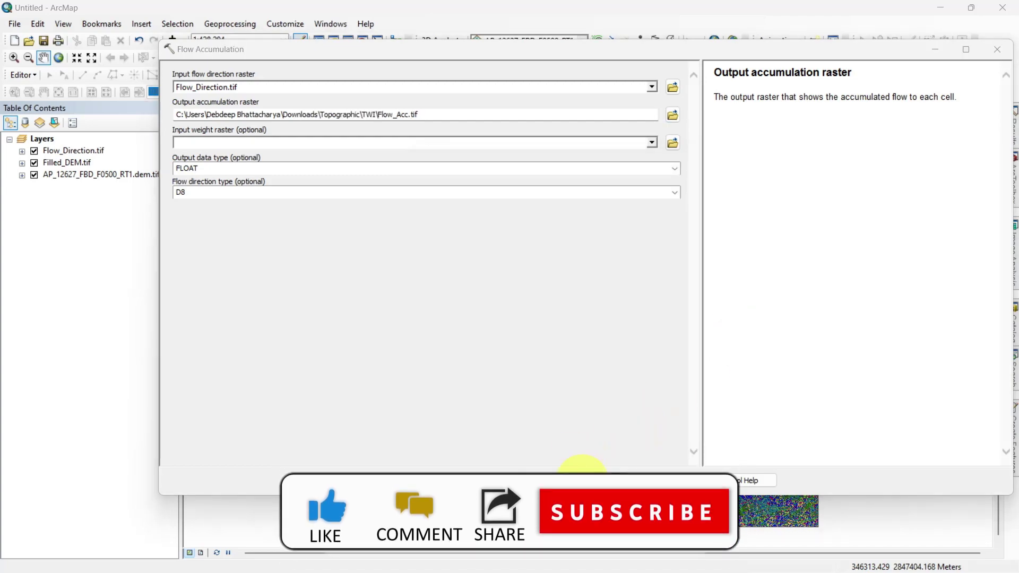
# Check the parallel processing factor and run Flow Accumulation
pyautogui.click(569, 478)
pyautogui.click(181, 312)
pyautogui.click(253, 333)
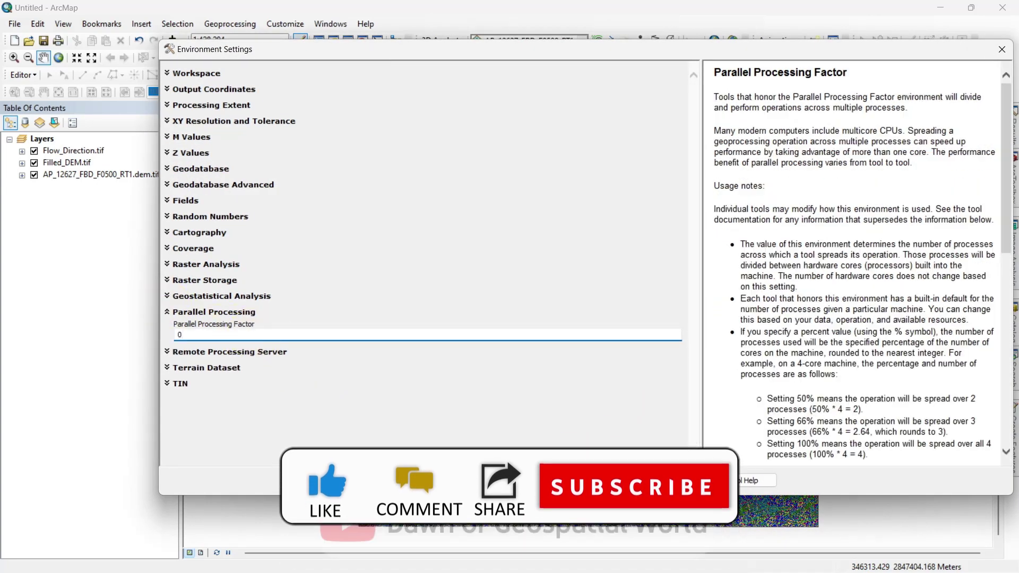
pyautogui.click(493, 479)
pyautogui.click(494, 478)
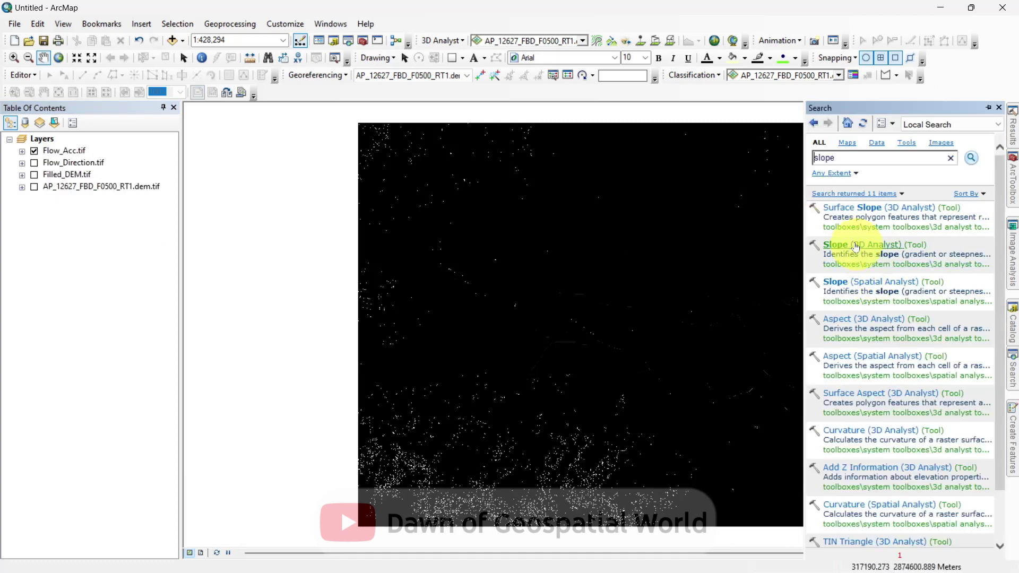
# Set up the Slope tool with Filled_DEM.tif input and TWI\Slope.tif output
pyautogui.click(855, 281)
pyautogui.click(653, 88)
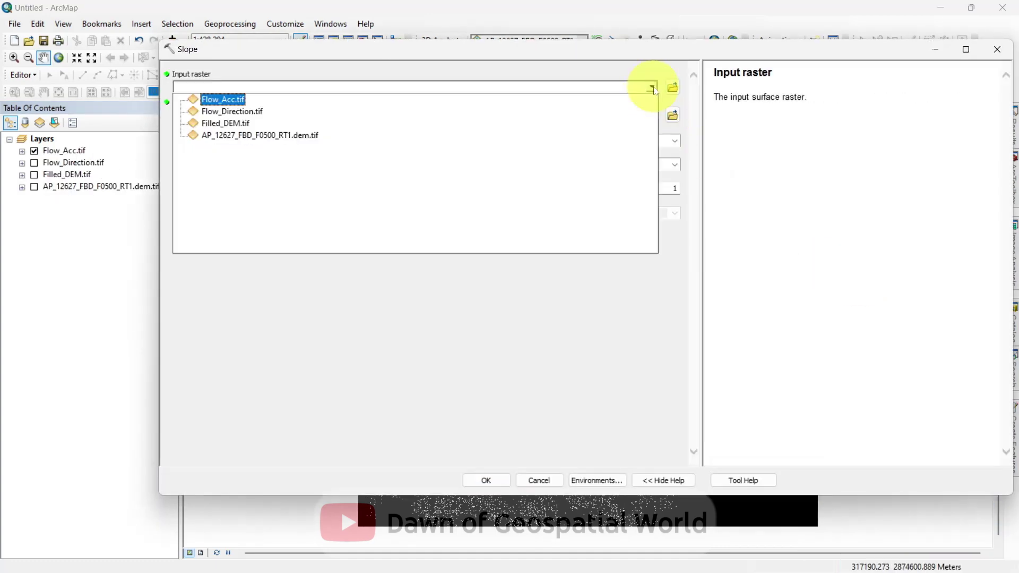
pyautogui.click(237, 122)
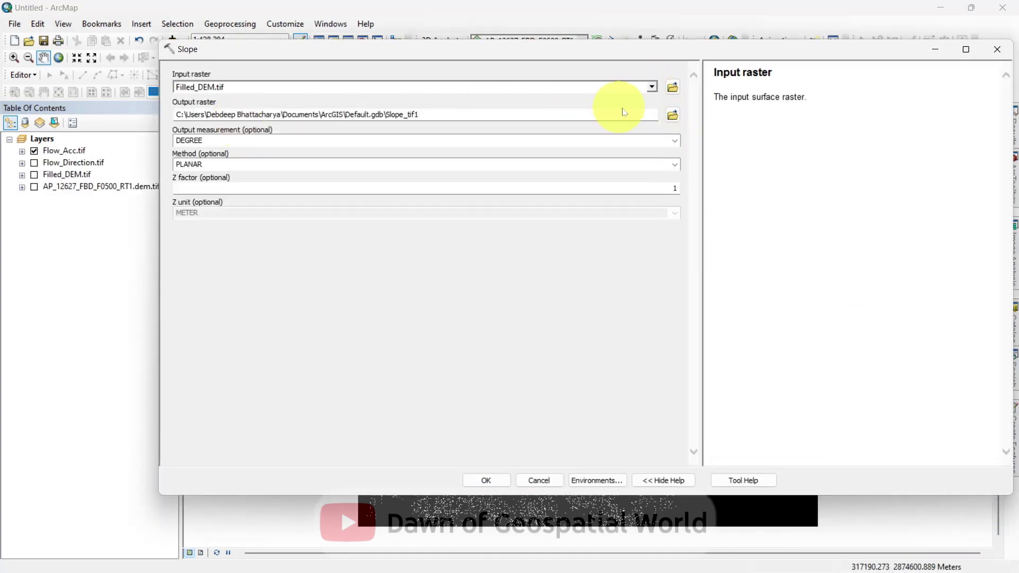
pyautogui.click(672, 115)
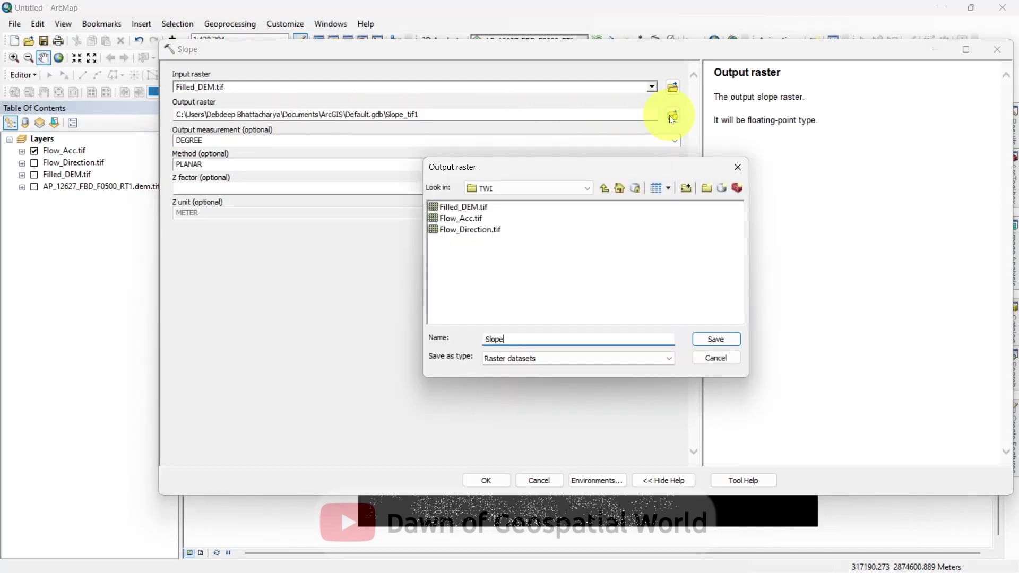
pyautogui.write('Slope.tif')
pyautogui.press('Return')
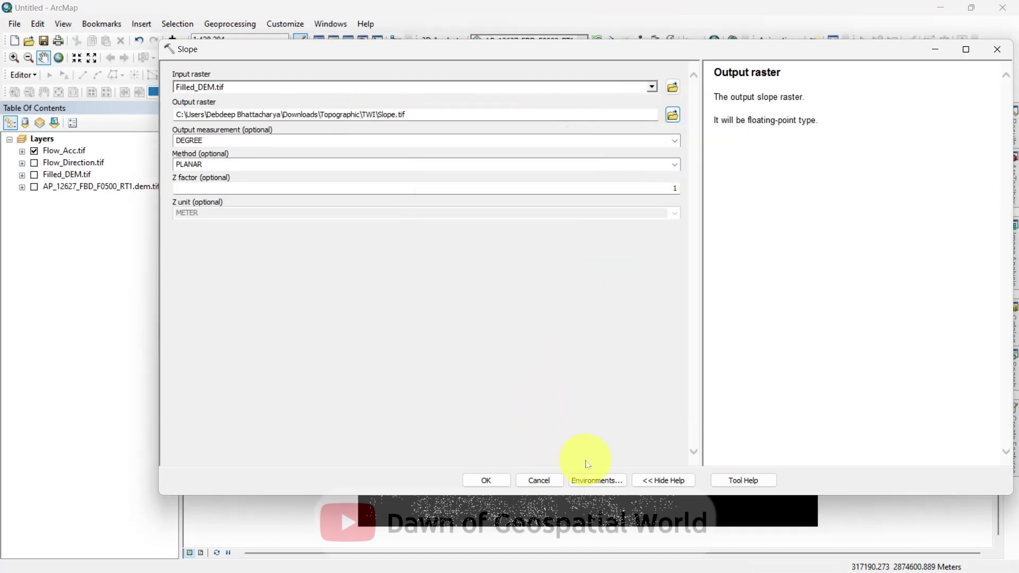
# Check the parallel processing factor and run Slope
pyautogui.click(597, 480)
pyautogui.click(212, 312)
pyautogui.click(217, 332)
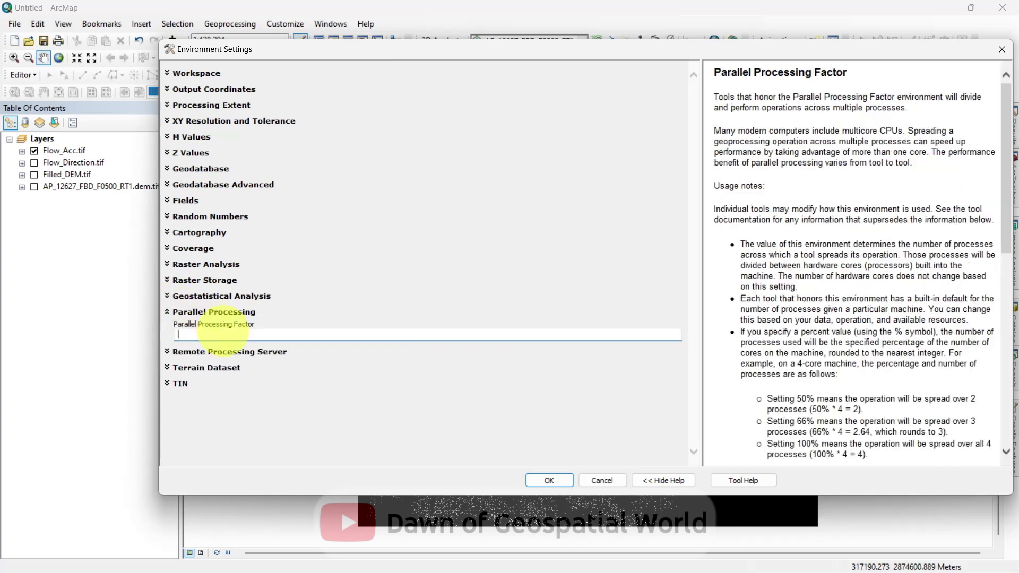
pyautogui.click(549, 481)
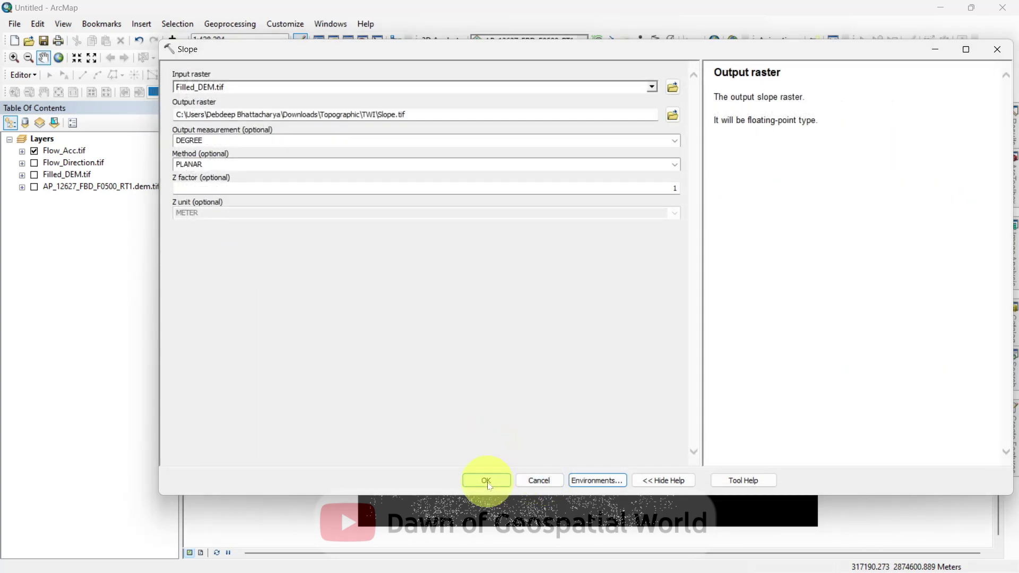
pyautogui.click(487, 481)
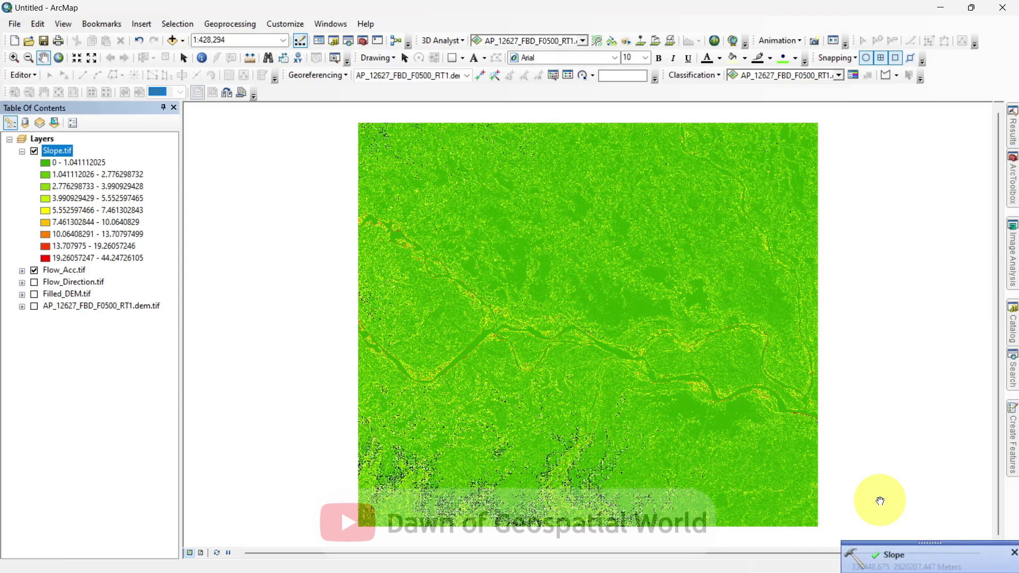
# Turn off the Flow_Acc.tif layer so only Slope.tif is displayed
pyautogui.click(34, 270)
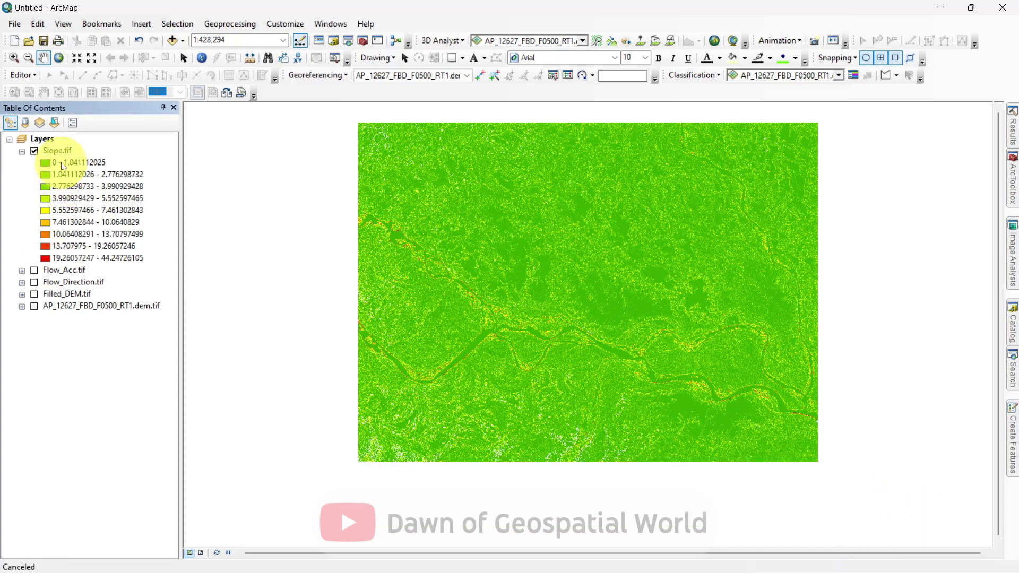
pyautogui.rightClick(57, 153)
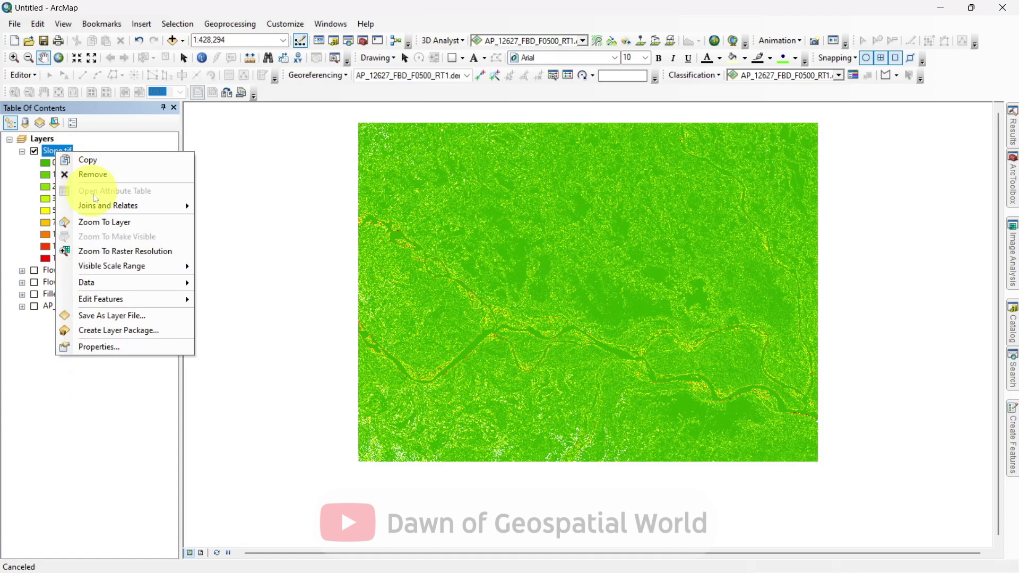
pyautogui.click(101, 221)
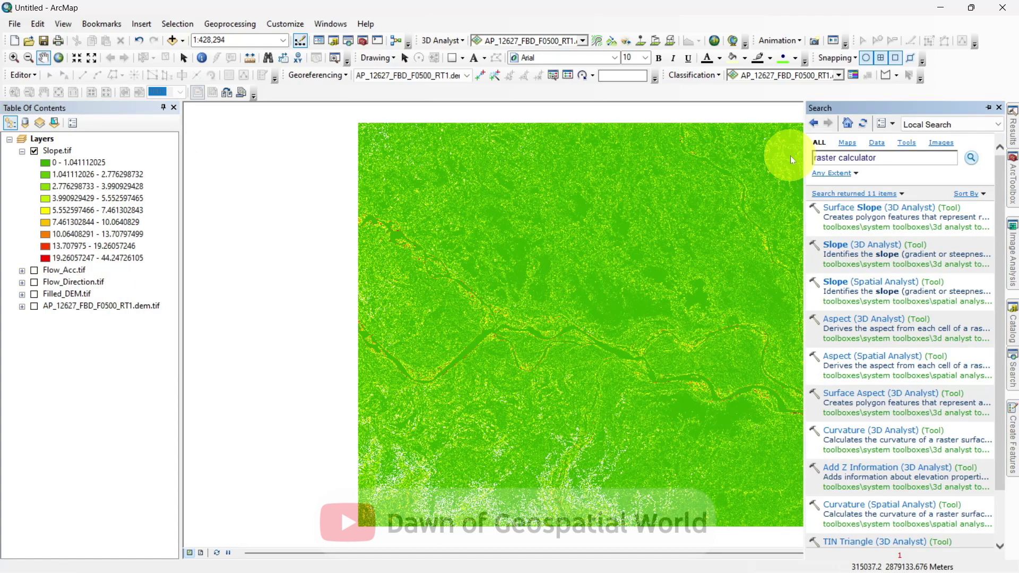
# Calculate ("Slope.tif" * 1.570796) / 90 in Raster Calculator, saving as TWI\Slope_Radian.tif
pyautogui.press('Return')
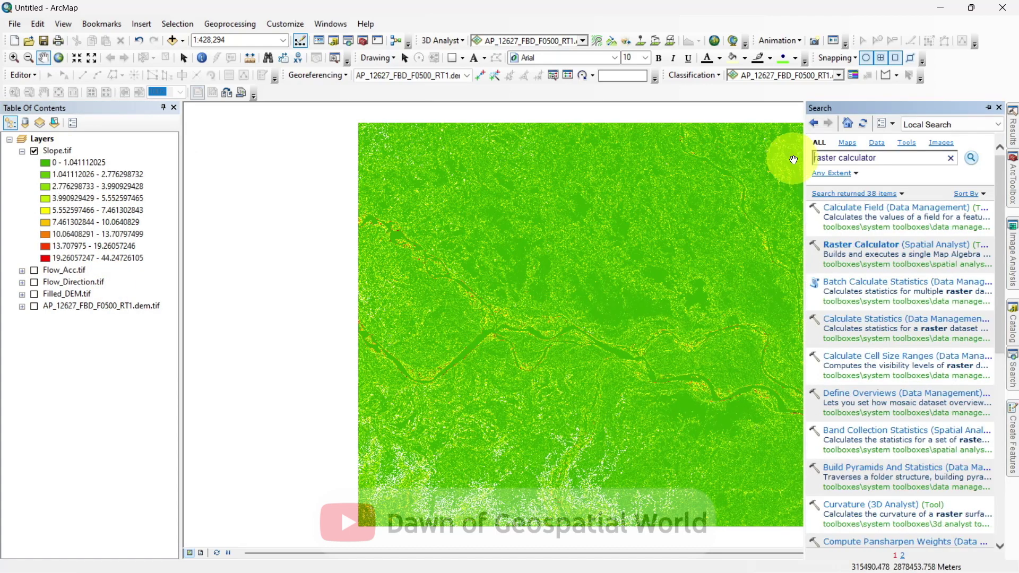
pyautogui.click(841, 245)
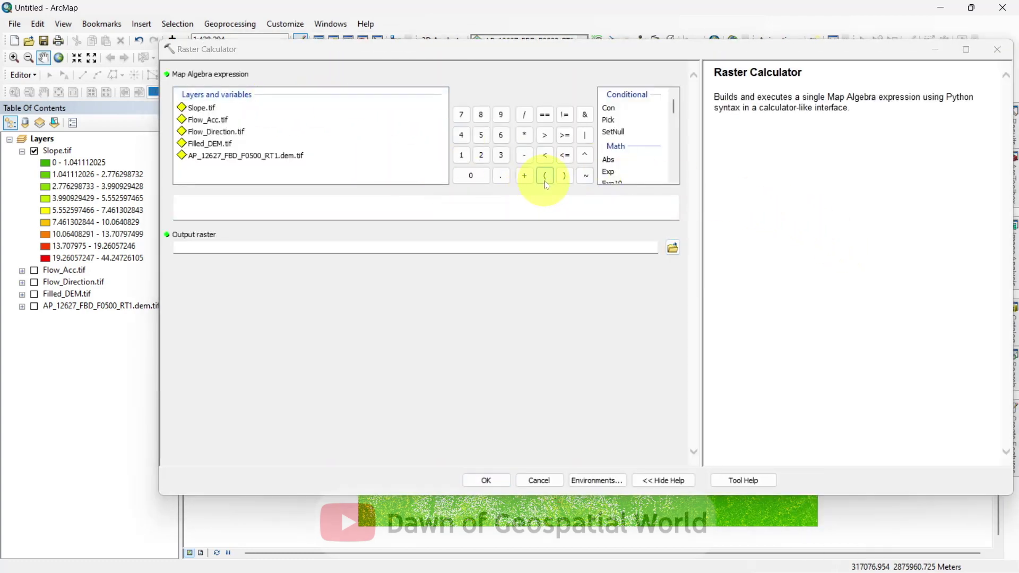
pyautogui.click(546, 175)
pyautogui.doubleClick(200, 108)
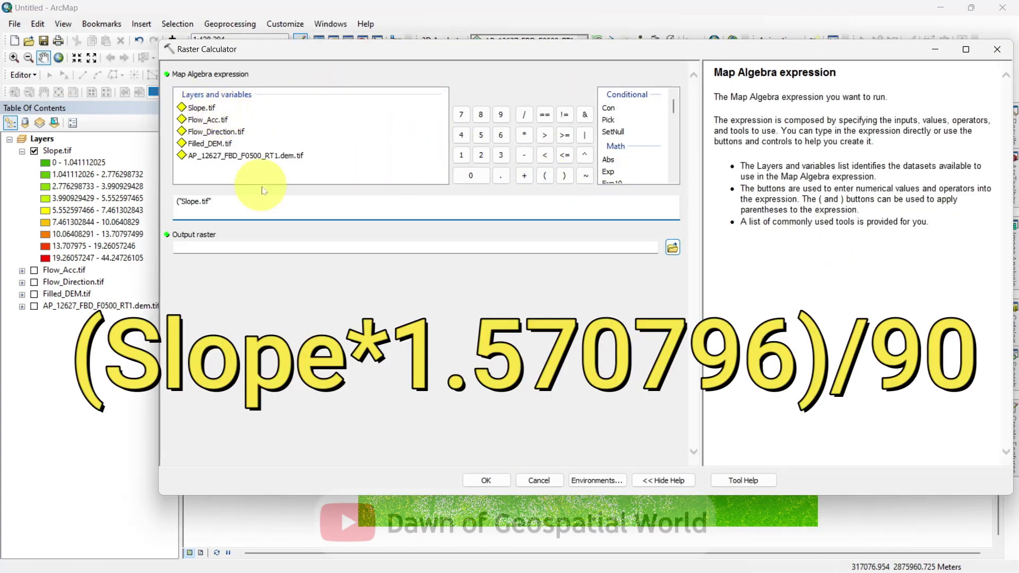
pyautogui.click(522, 137)
pyautogui.write('1.57079')
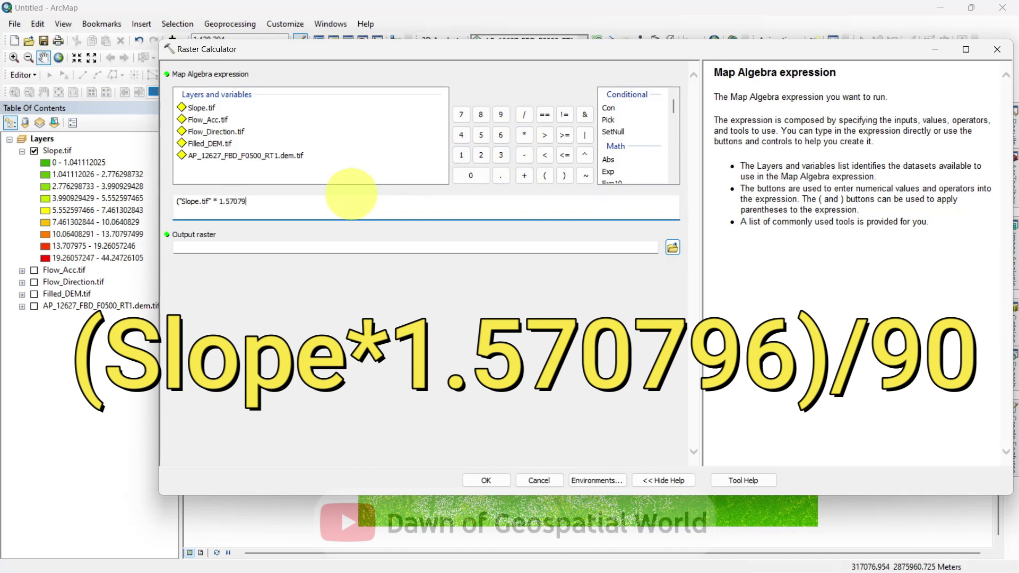
pyautogui.write('6')
pyautogui.click(564, 176)
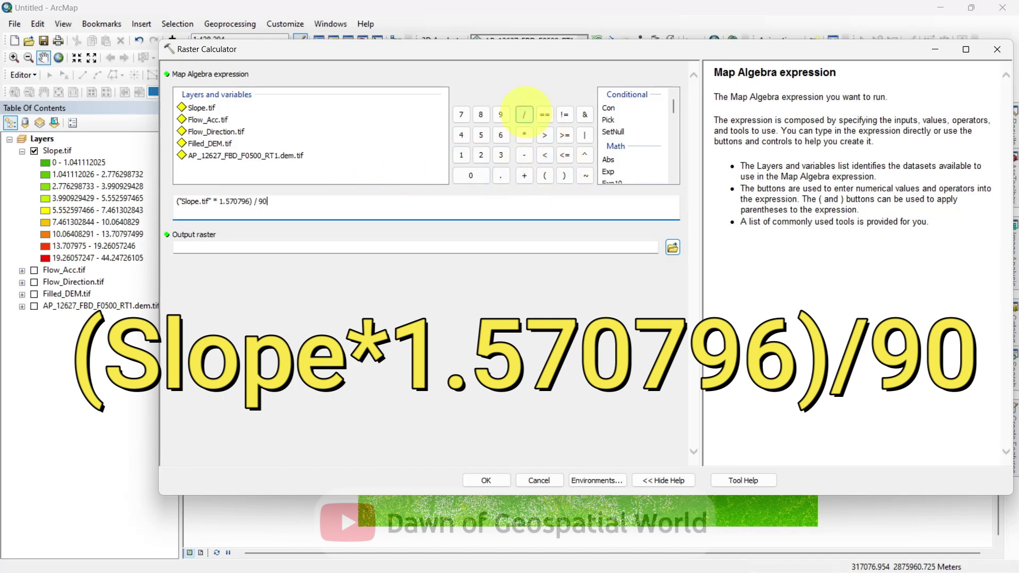
pyautogui.click(672, 247)
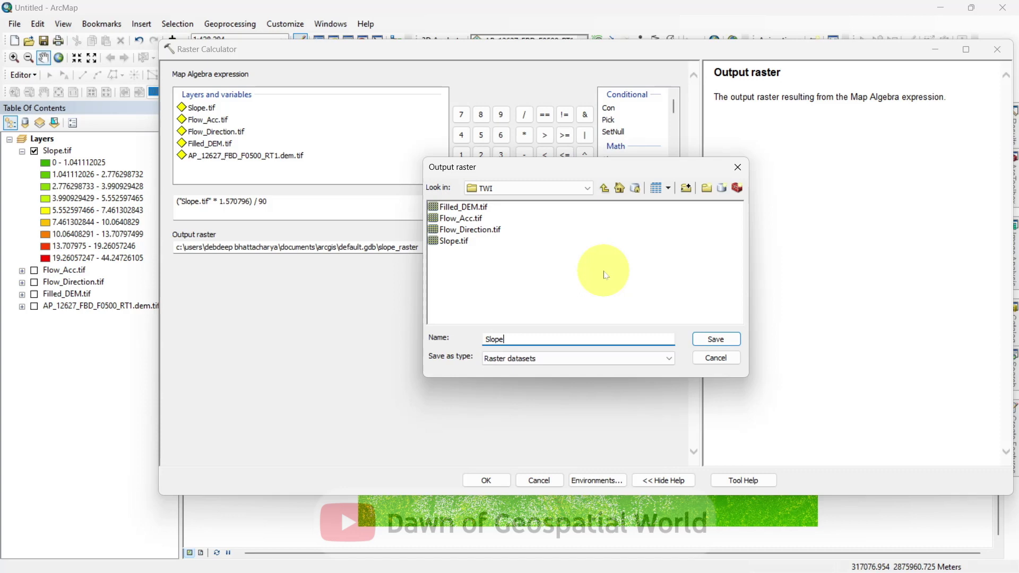
pyautogui.click(707, 344)
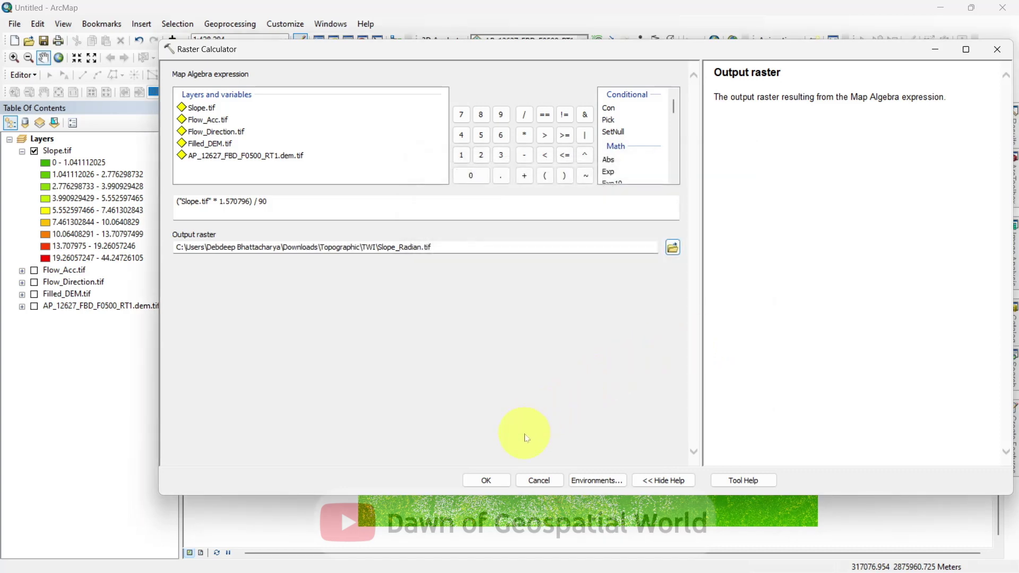
pyautogui.click(487, 481)
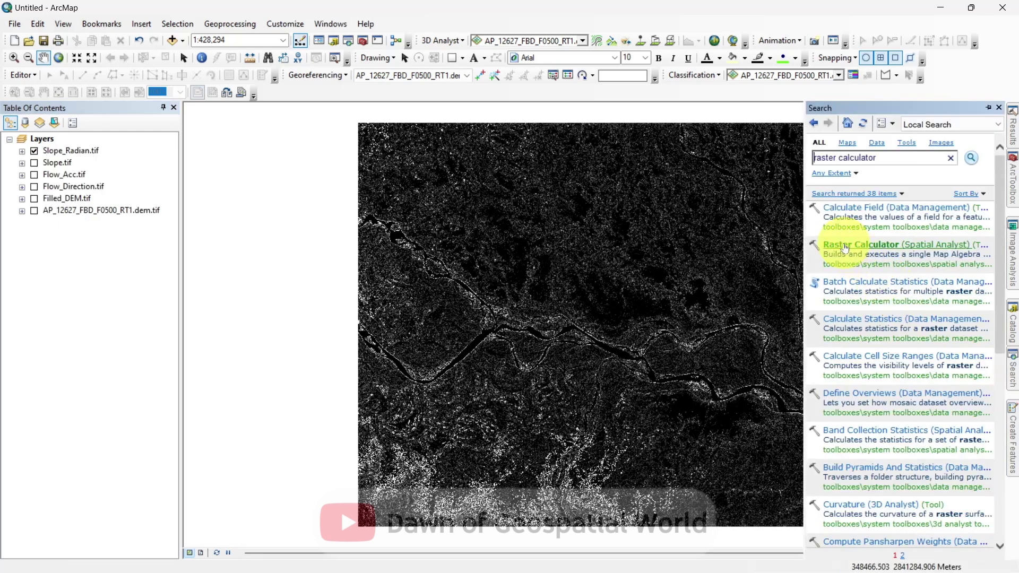
# Calculate Con("Slope_Radian.tif">0, Tan("Slope_Radian.tif"), 0.001) and save it as TWI\Tan_Slope.tif
pyautogui.click(845, 248)
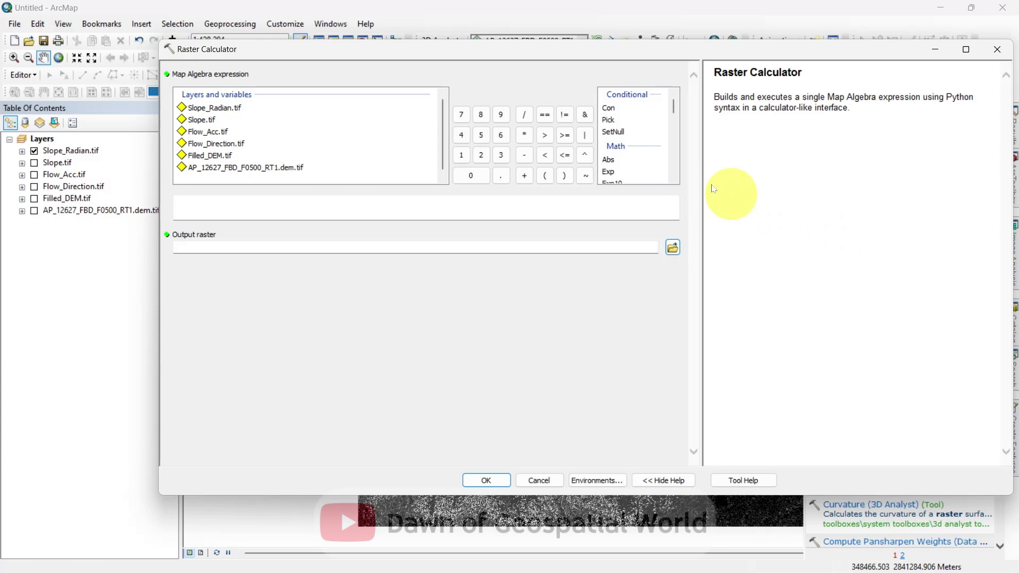
pyautogui.doubleClick(619, 113)
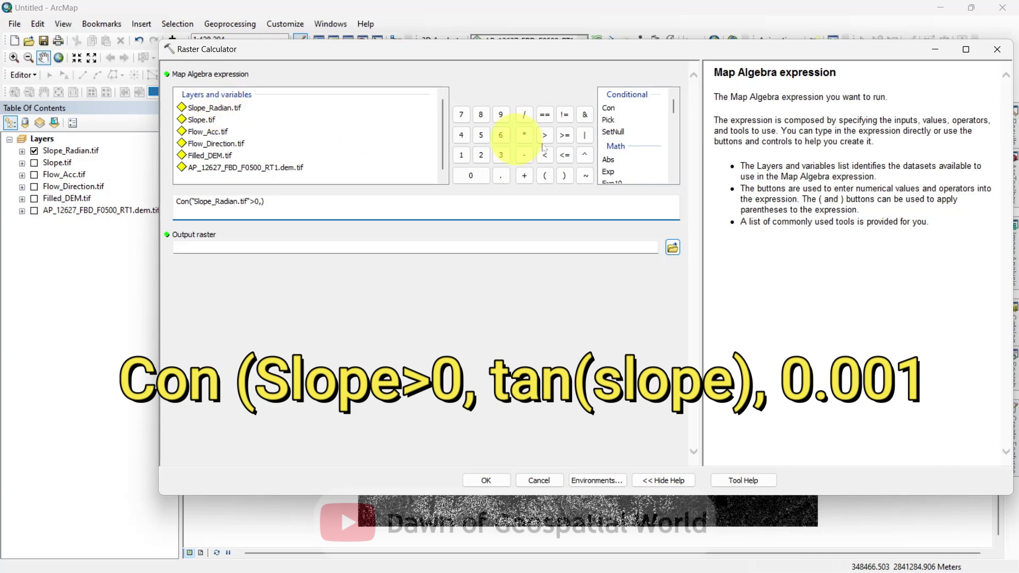
pyautogui.moveTo(676, 110); pyautogui.dragTo(673, 158)
pyautogui.doubleClick(609, 133)
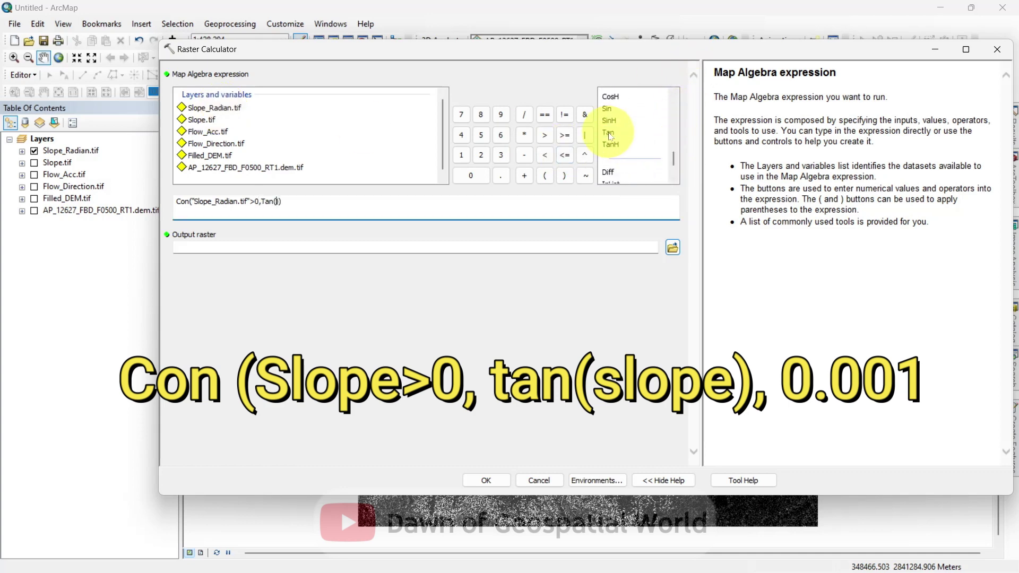
pyautogui.doubleClick(223, 108)
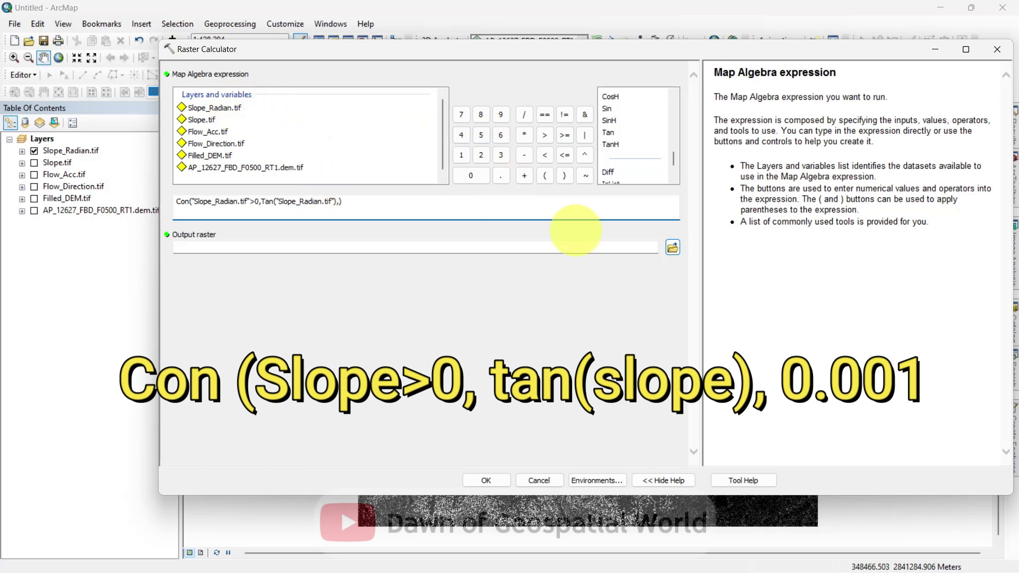
pyautogui.click(672, 247)
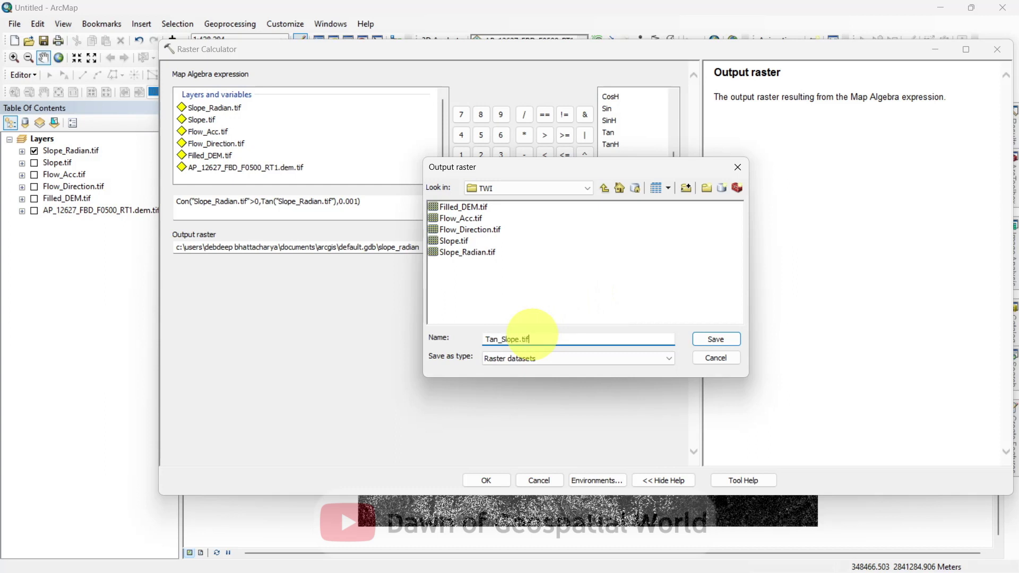
pyautogui.click(730, 340)
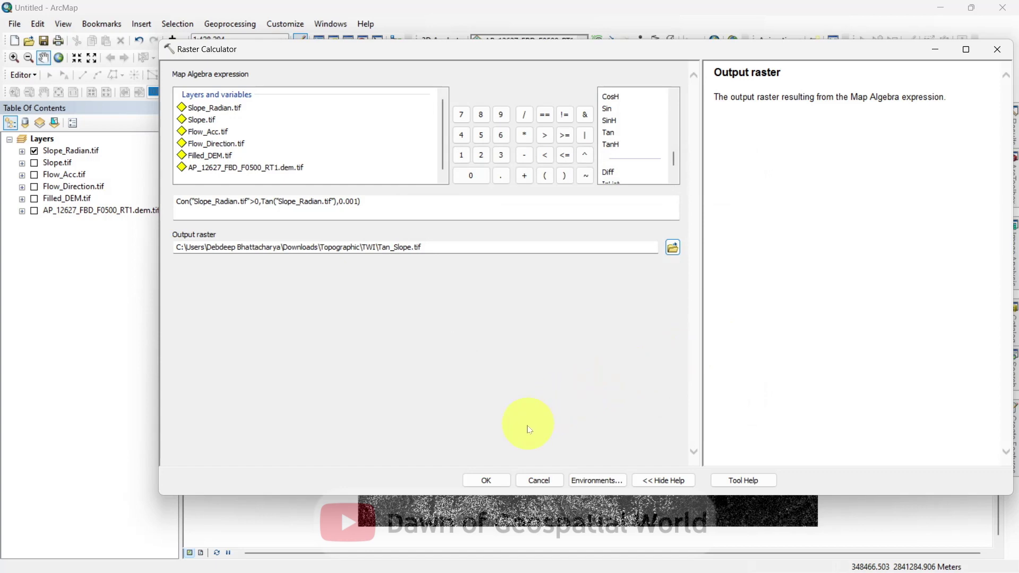
pyautogui.click(488, 481)
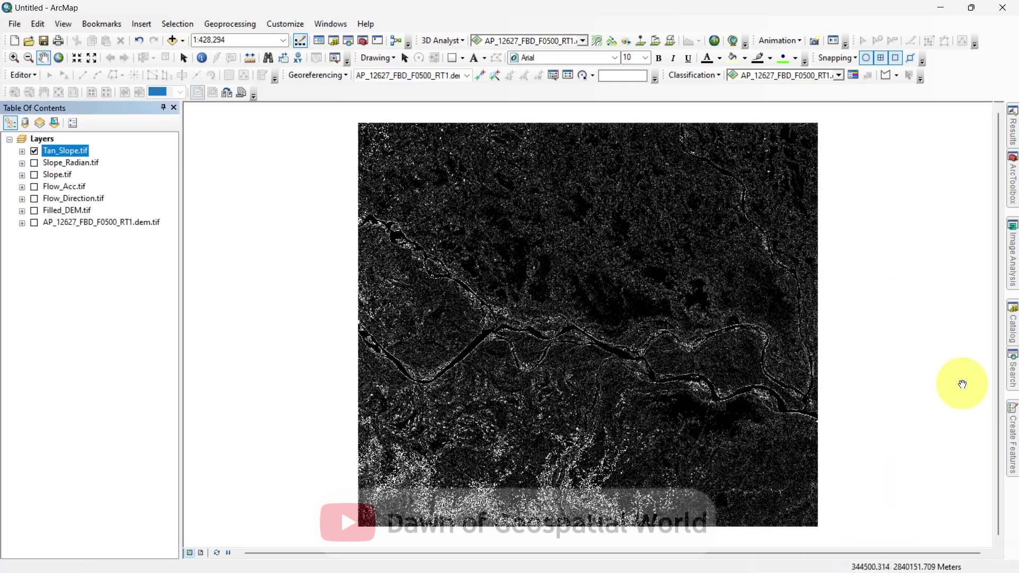
# Start the Raster Calculator expression ("Flow_Acc.tif" + 1) *
pyautogui.click(1013, 369)
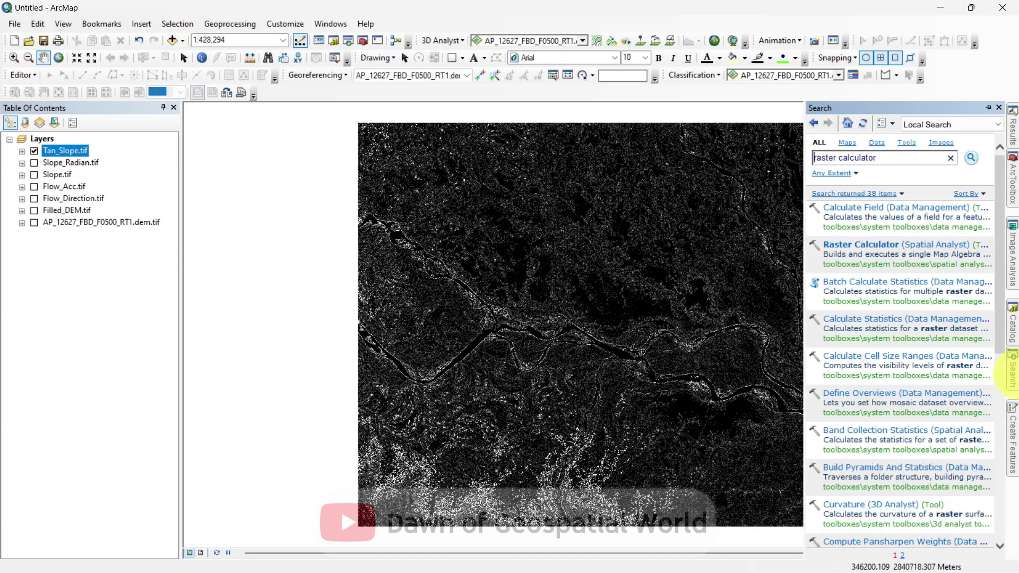
pyautogui.click(868, 246)
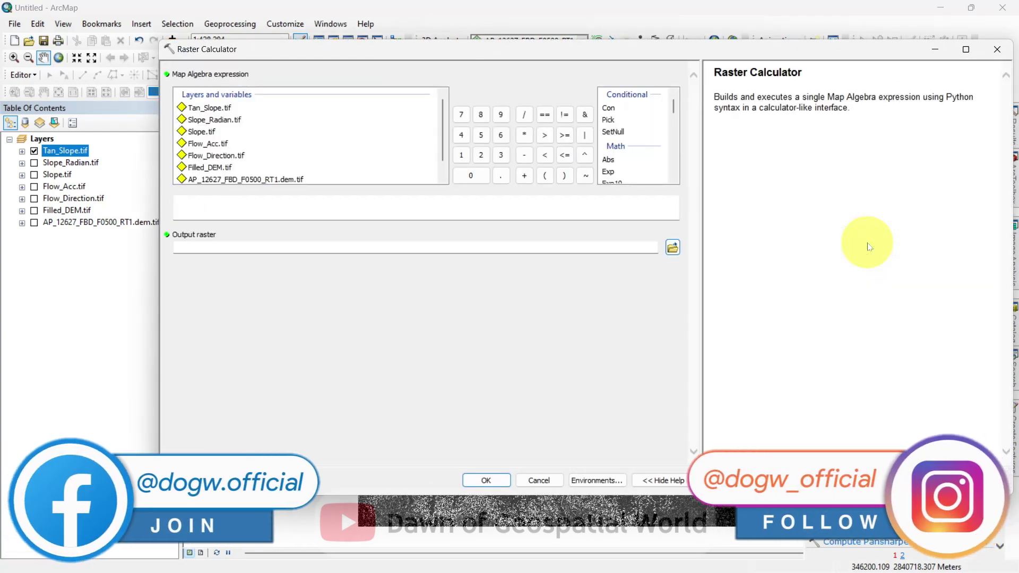
pyautogui.click(544, 176)
pyautogui.doubleClick(234, 143)
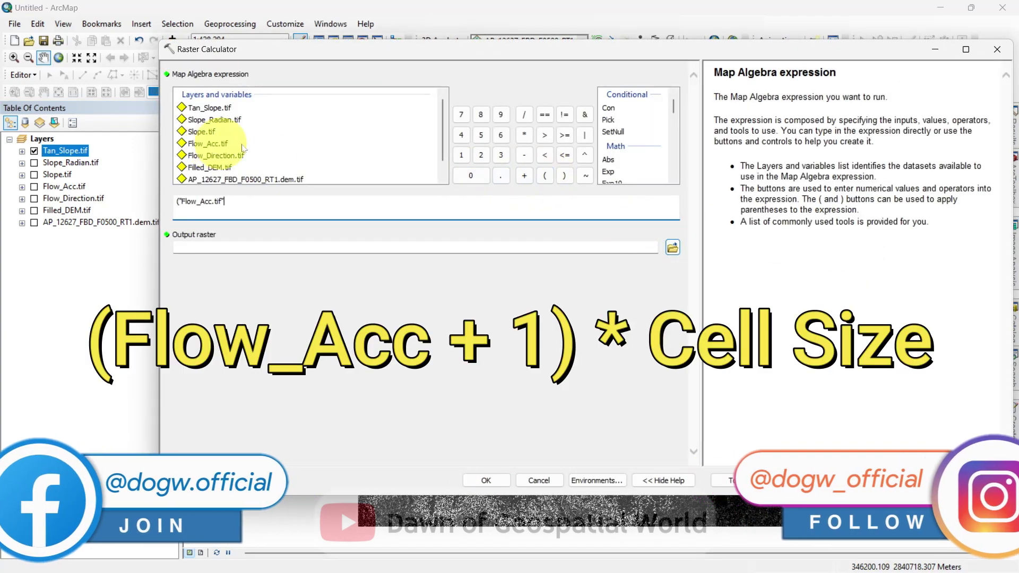
pyautogui.click(524, 176)
pyautogui.click(461, 155)
pyautogui.click(525, 135)
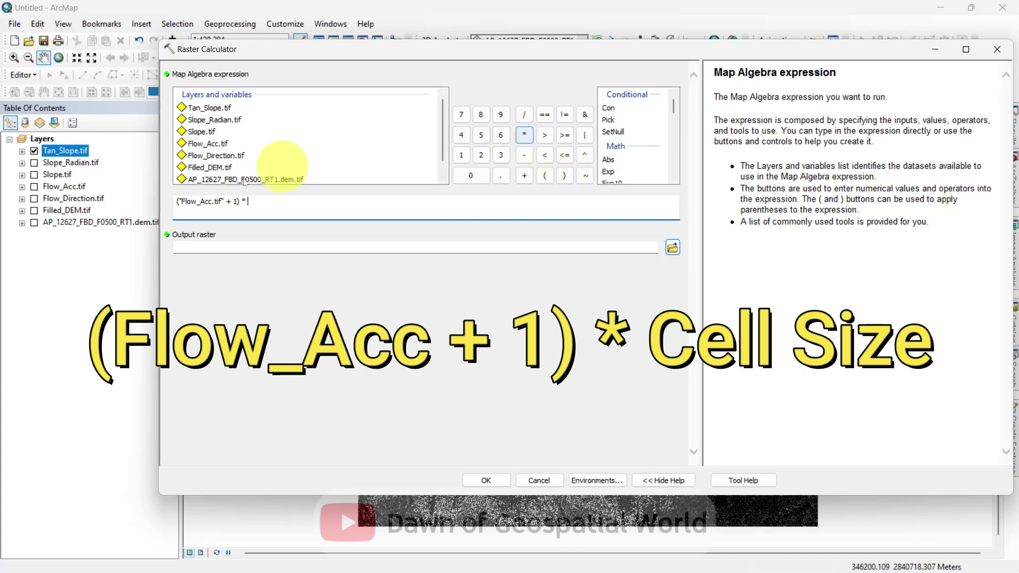
# Check Flow_Acc.tif's 12.5 cell size in its layer properties
pyautogui.rightClick(64, 187)
pyautogui.click(95, 385)
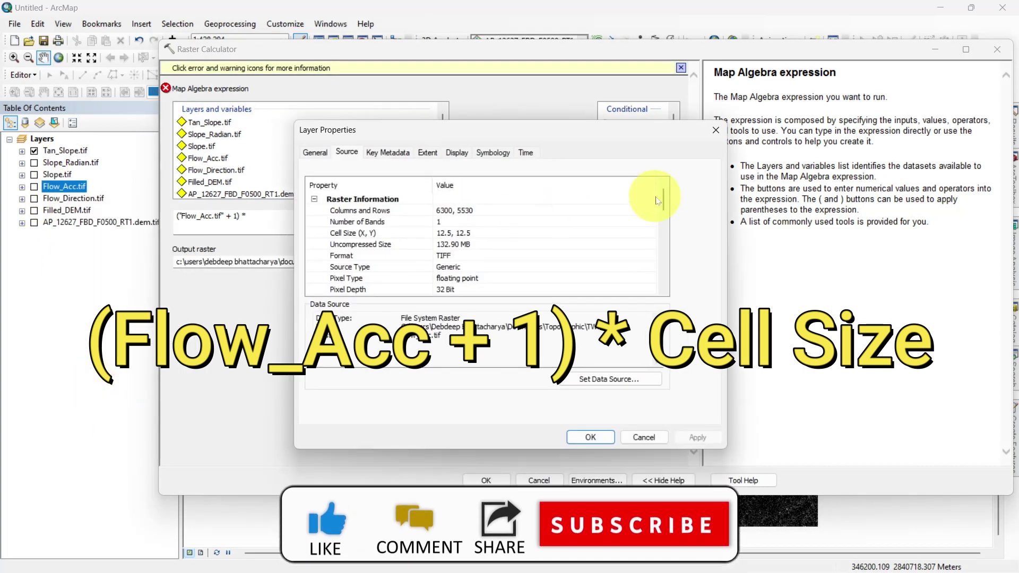
pyautogui.scroll(-5, 666, 216)
pyautogui.scroll(4, 666, 201)
pyautogui.click(412, 211)
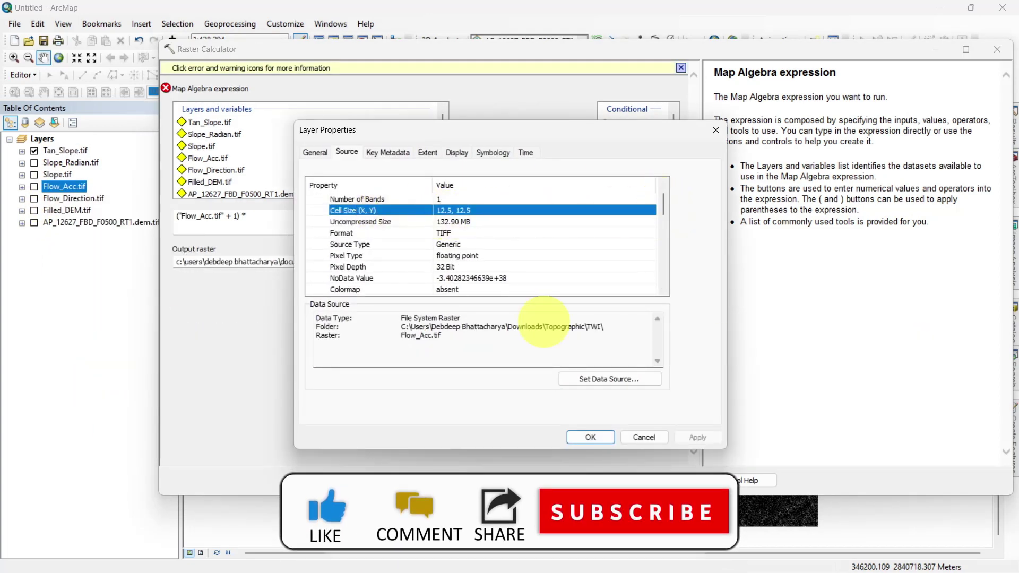
pyautogui.click(590, 437)
# Finish the expression with 12.5 and save the result as Flow_Acc_Scaled.tif
pyautogui.click(266, 216)
pyautogui.write('12.5')
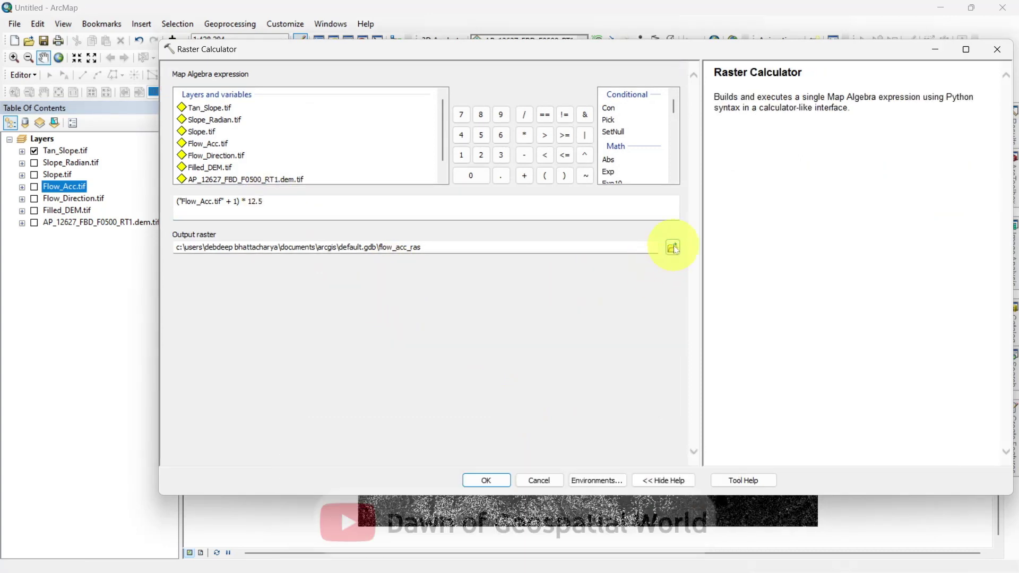
pyautogui.click(672, 247)
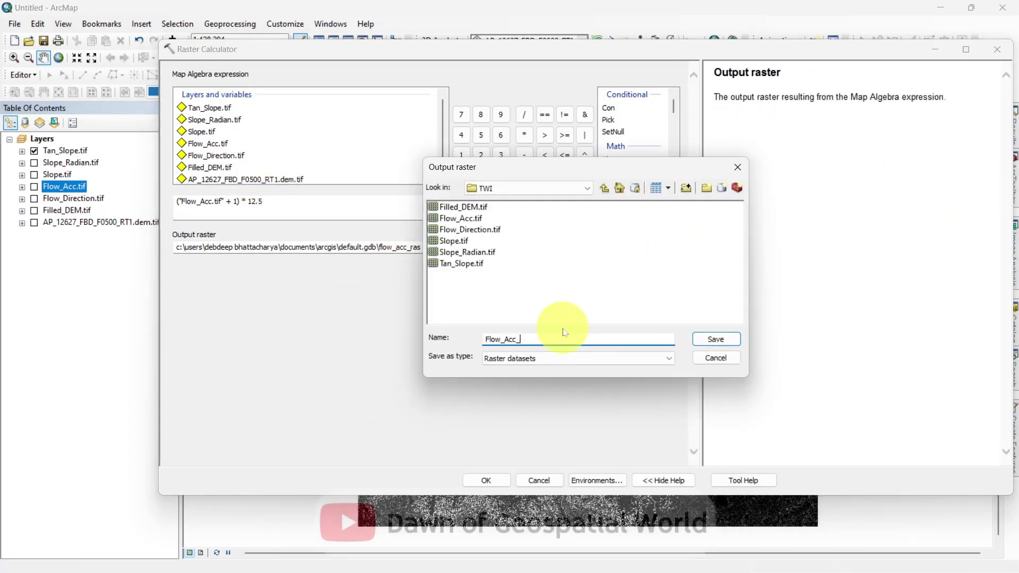
pyautogui.click(715, 340)
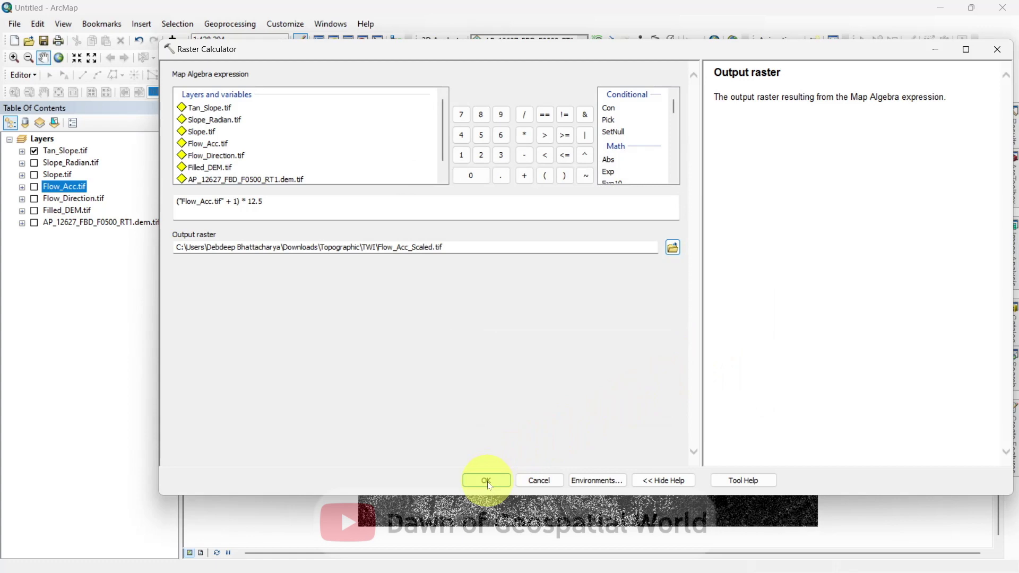
pyautogui.click(485, 481)
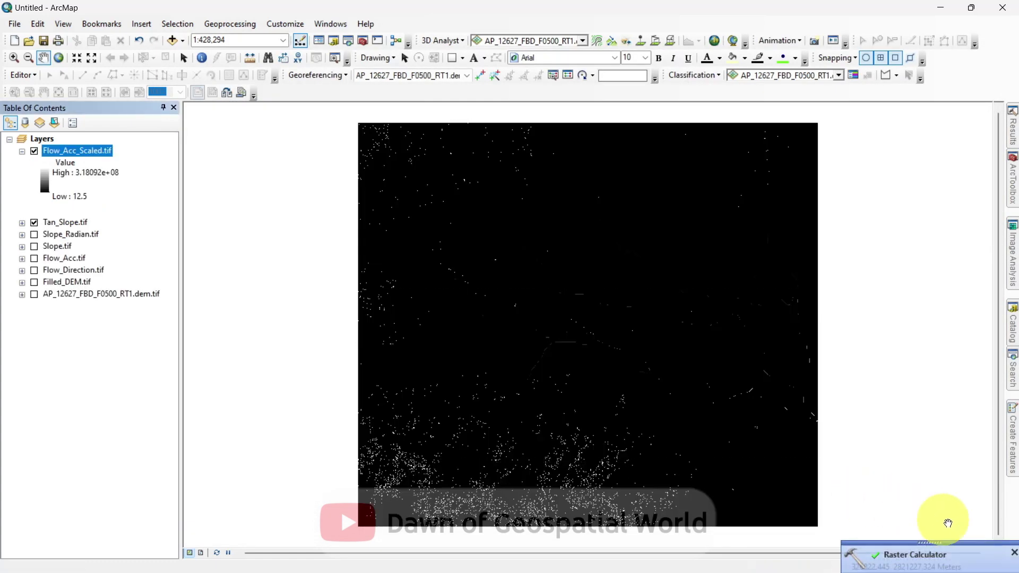
pyautogui.click(1014, 553)
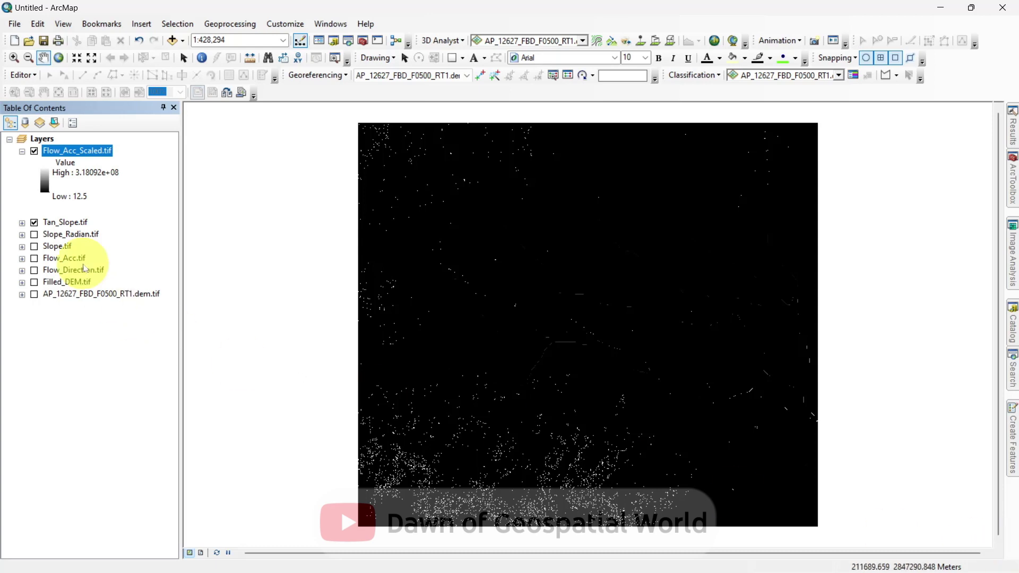
# Enter Ln("Flow_Acc_Scaled.tif" / "Tan_Slope.tif") in Raster Calculator
pyautogui.click(22, 151)
pyautogui.click(1012, 370)
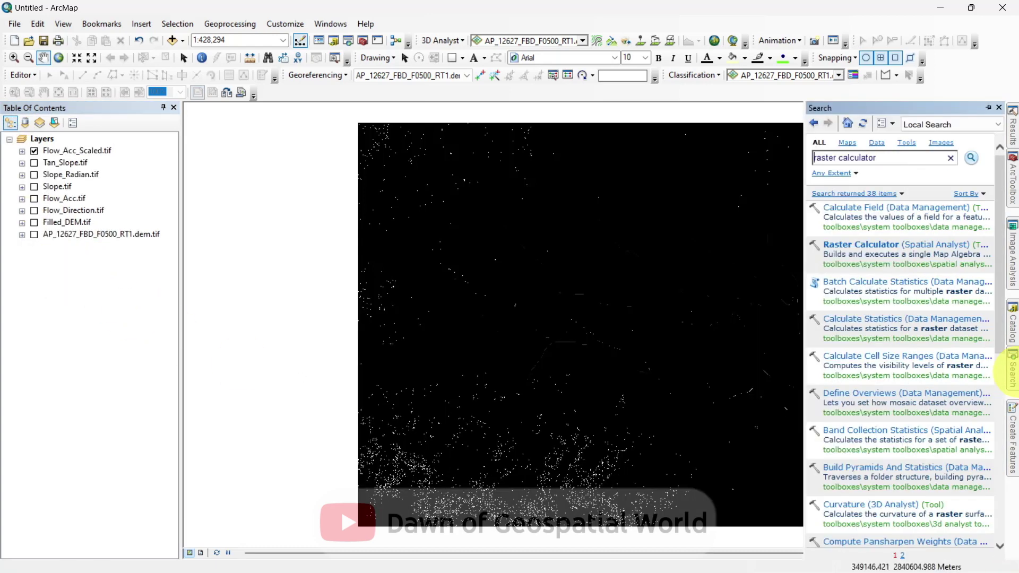
pyautogui.click(853, 246)
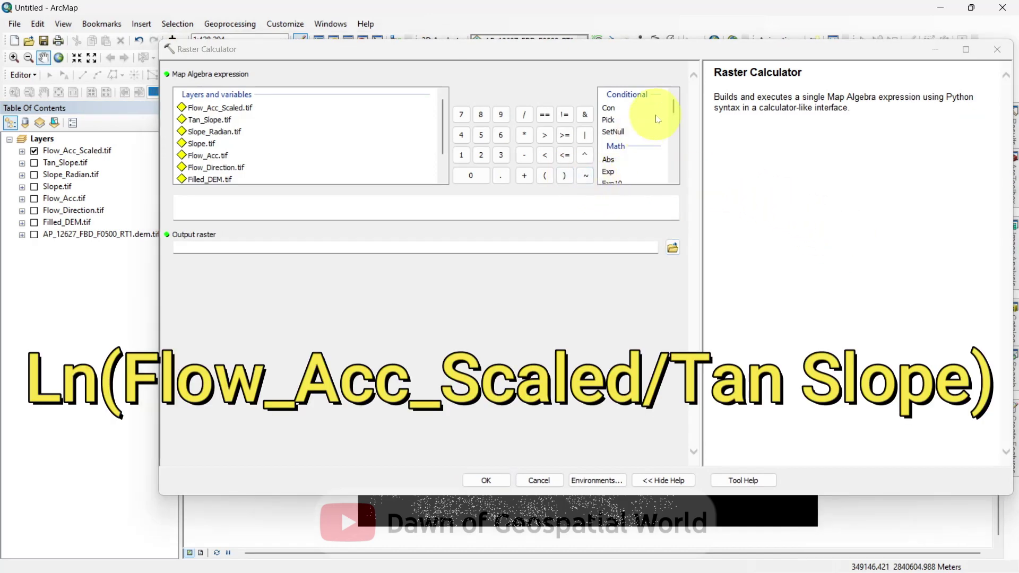
pyautogui.moveTo(673, 100); pyautogui.dragTo(673, 114)
pyautogui.doubleClick(616, 142)
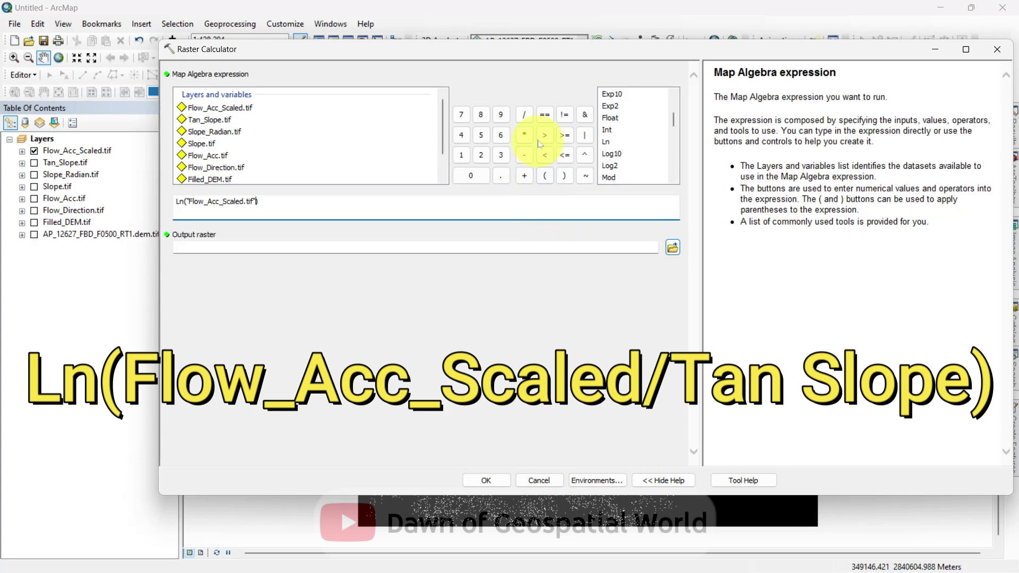
pyautogui.click(524, 115)
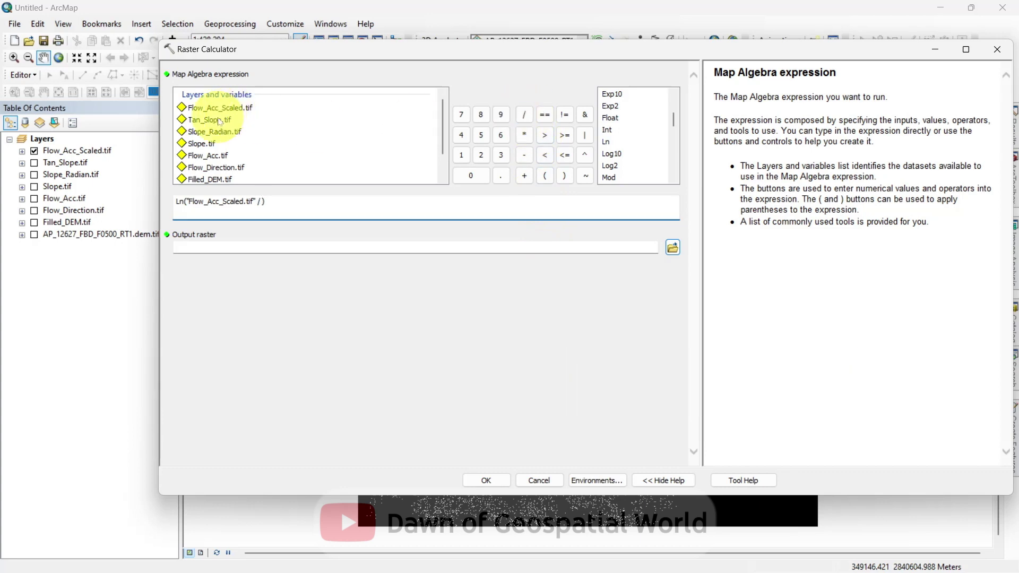
# Save the calculation output as TWI.tif and run it
pyautogui.click(645, 247)
pyautogui.click(673, 247)
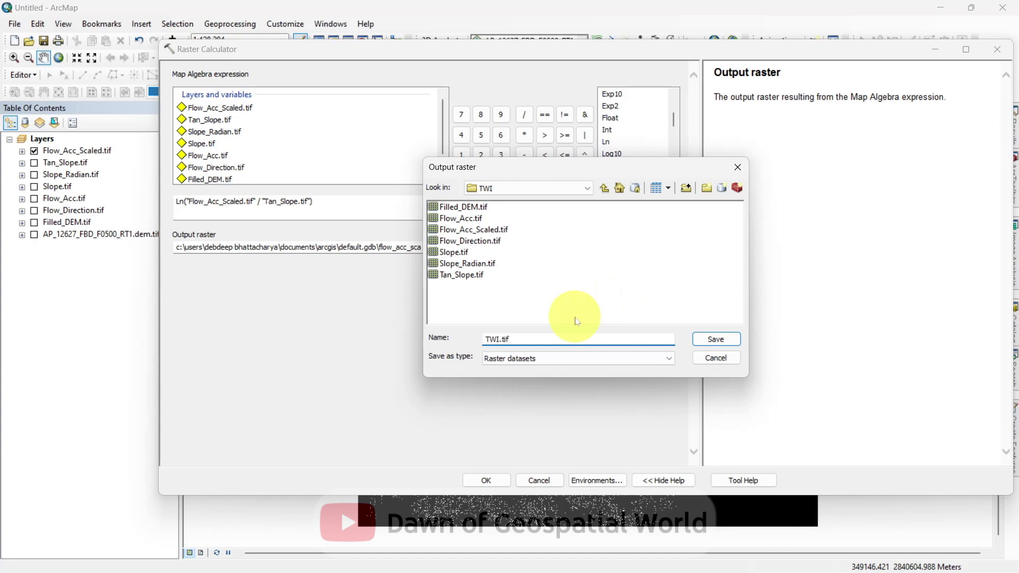
pyautogui.click(715, 340)
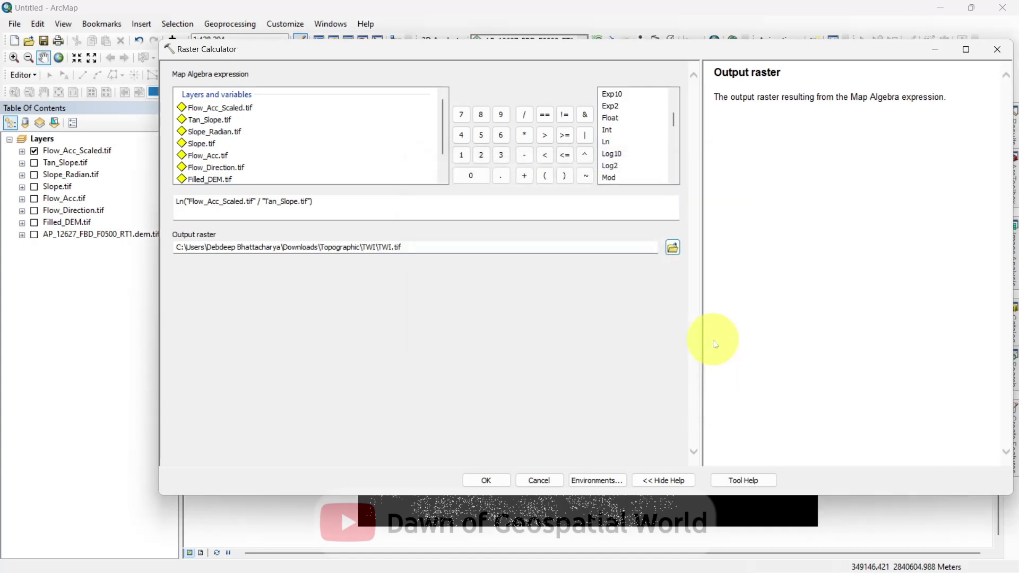
pyautogui.click(496, 484)
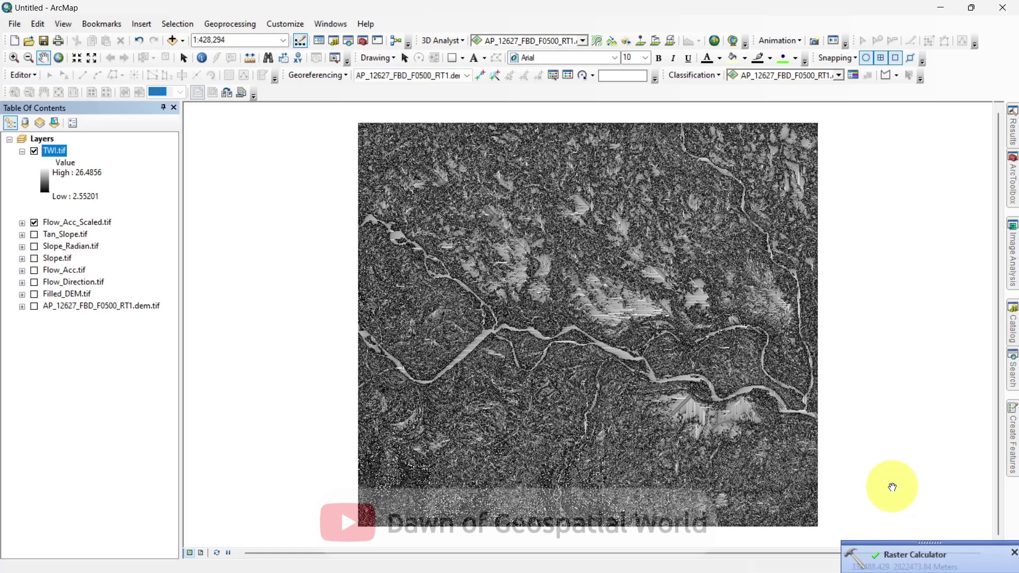
pyautogui.click(1014, 553)
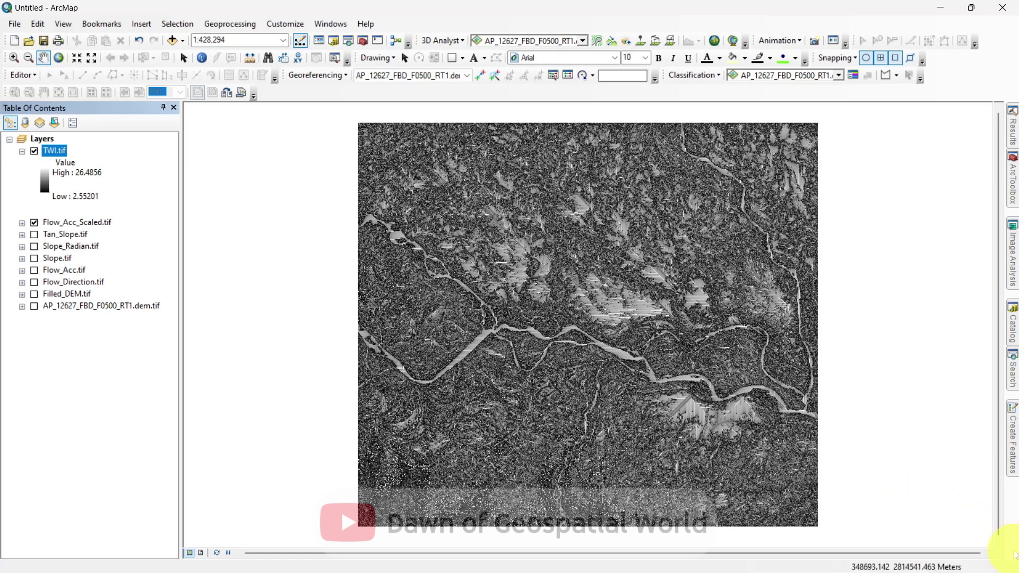
# Symbolize the TWI.tif layer with a stretched light-to-dark blue colour ramp in place of grayscale
pyautogui.rightClick(60, 151)
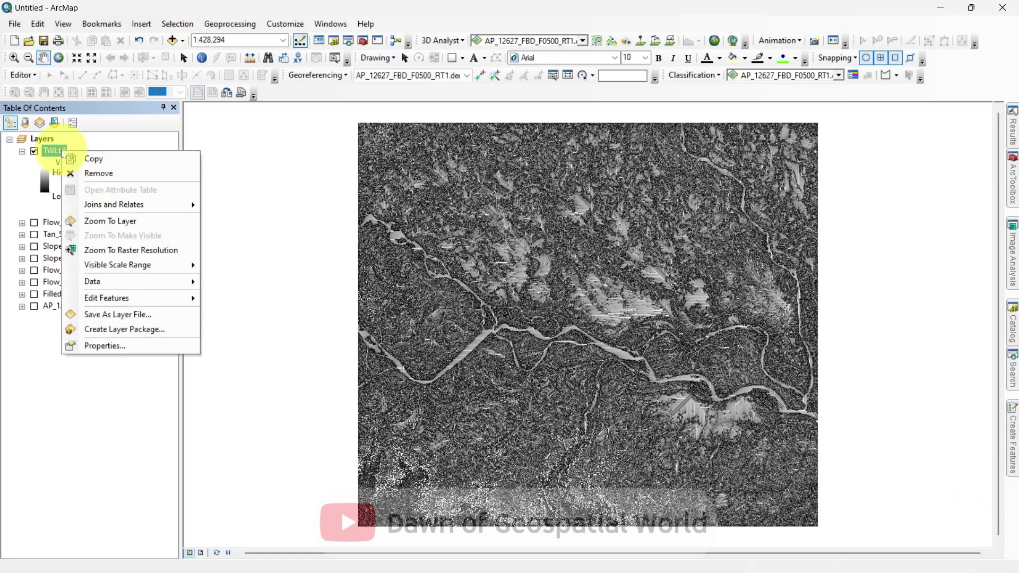
pyautogui.click(114, 346)
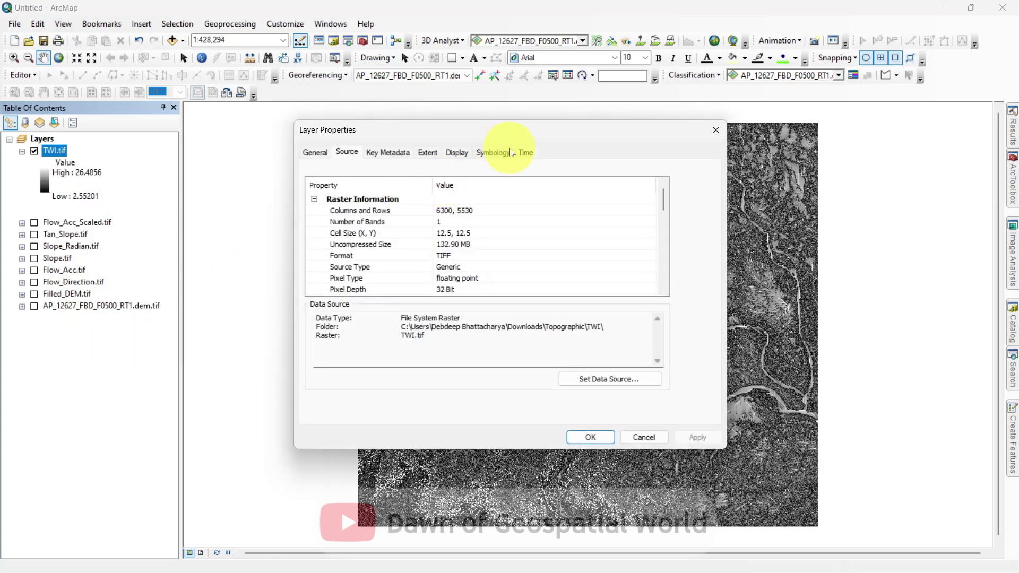
pyautogui.click(511, 153)
pyautogui.click(651, 283)
pyautogui.click(611, 139)
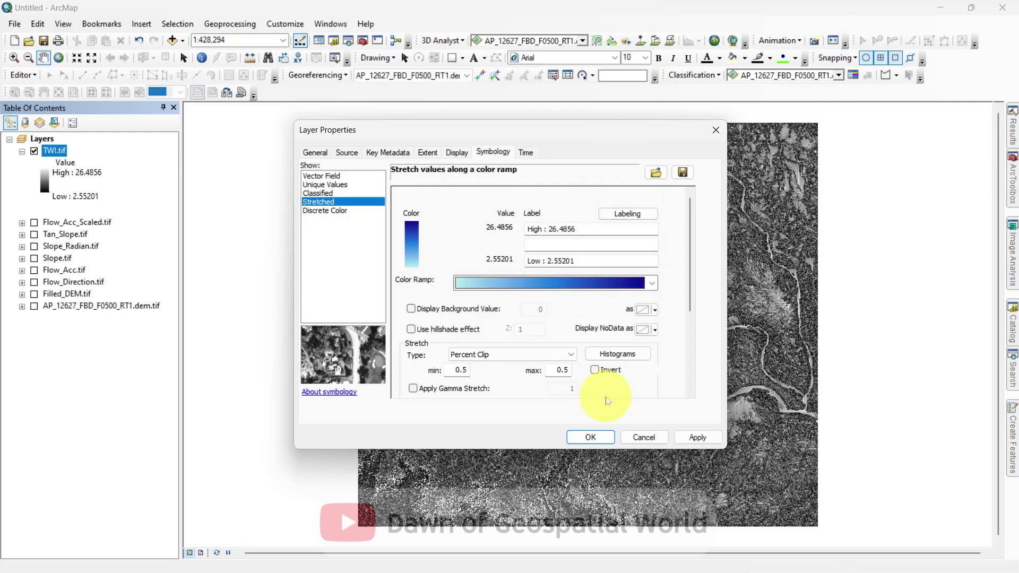
pyautogui.click(591, 438)
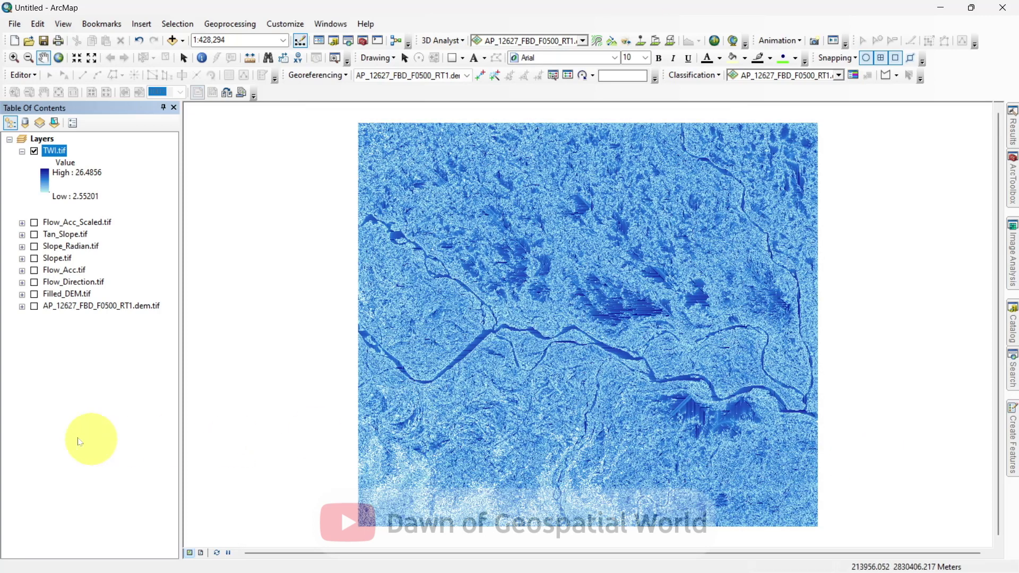
pyautogui.click(61, 442)
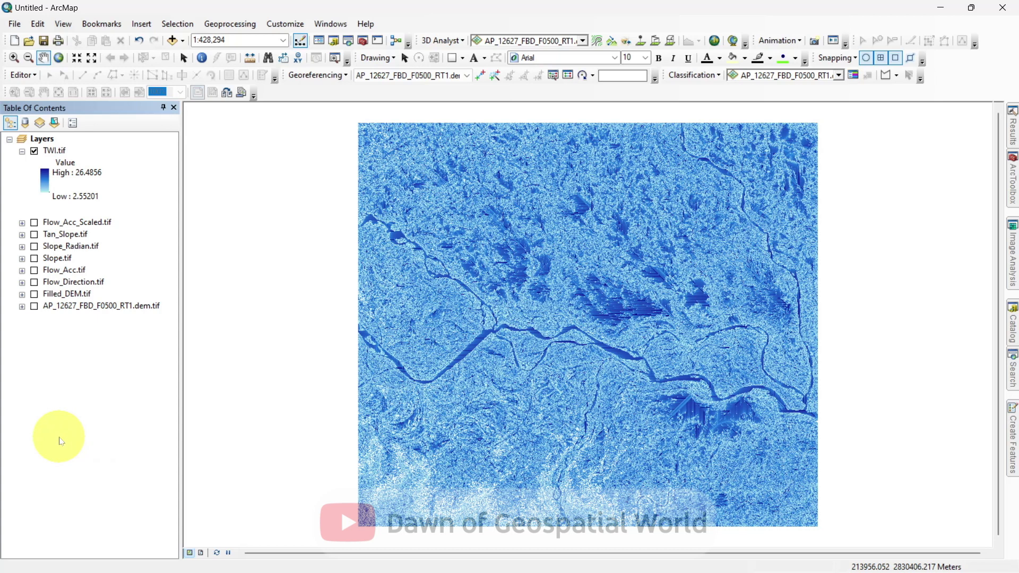